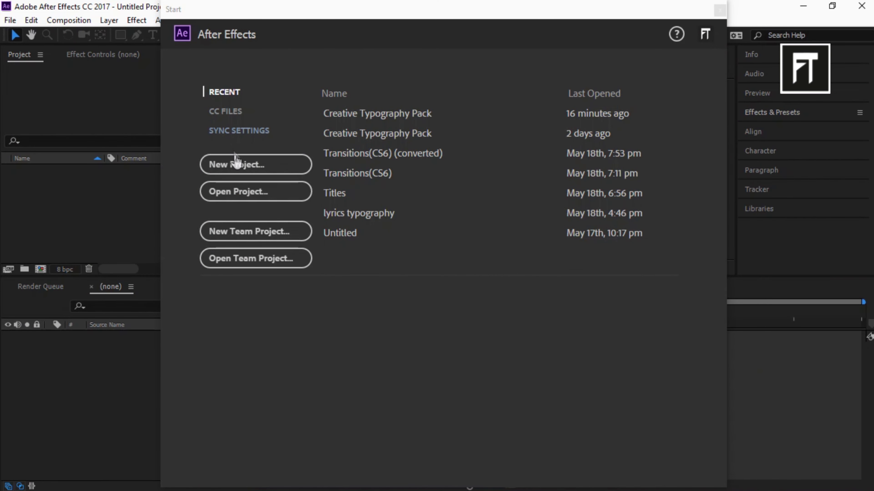
Step: In a new project, create a 1920×1080, 30 fps, 30-second composition named Main comp
left_click(237, 162)
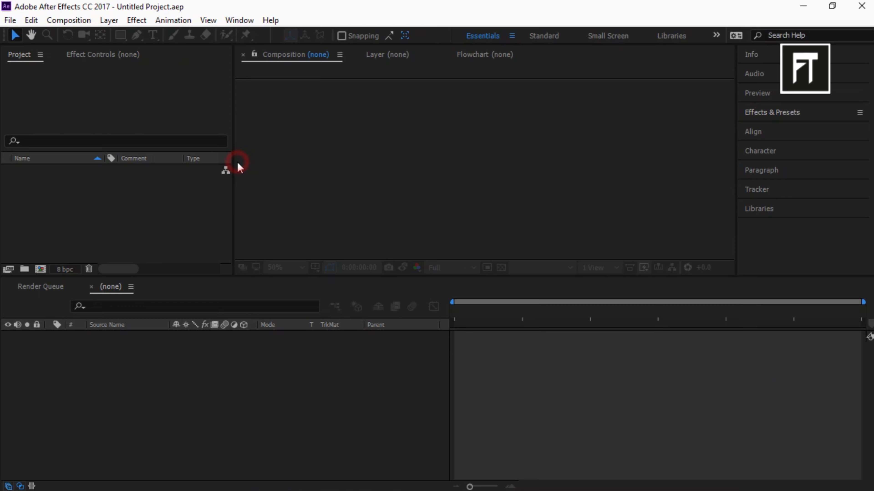
left_click(41, 270)
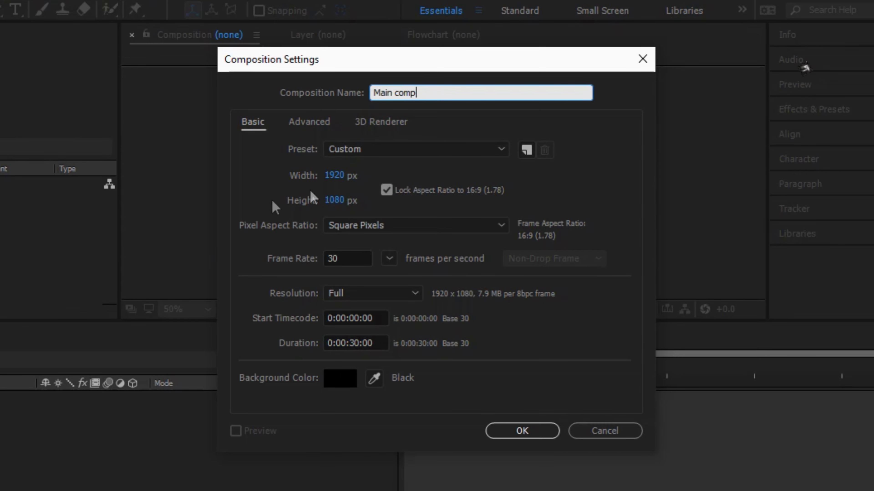
left_click(507, 433)
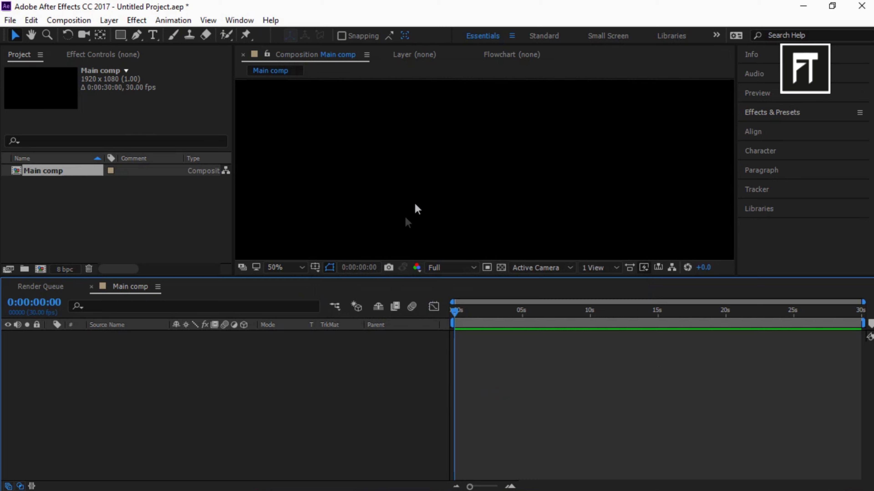
scroll(417, 208, "down", 2)
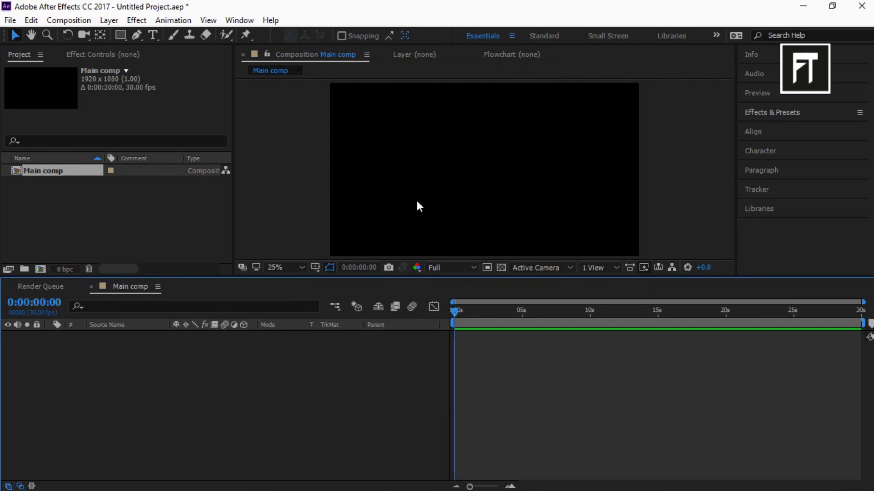
Step: Add a text layer reading CREATIVE to Main comp
right_click(267, 390)
mouse_move(308, 263)
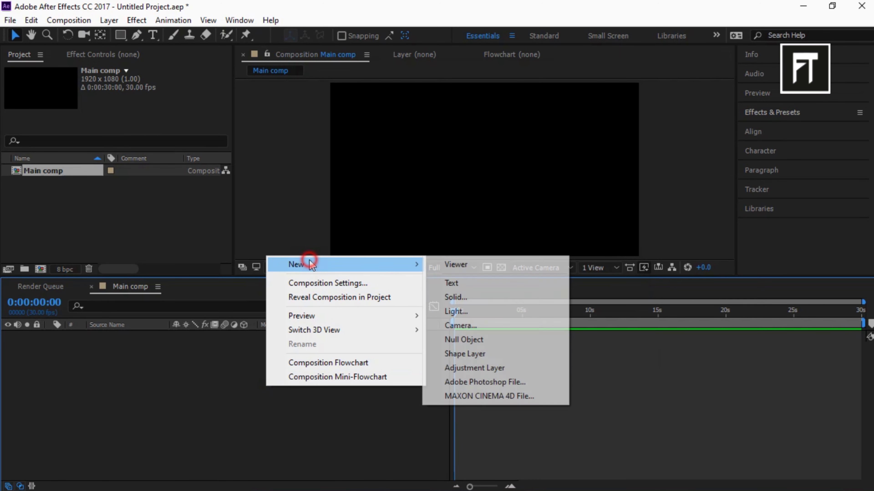
left_click(456, 282)
type("crea")
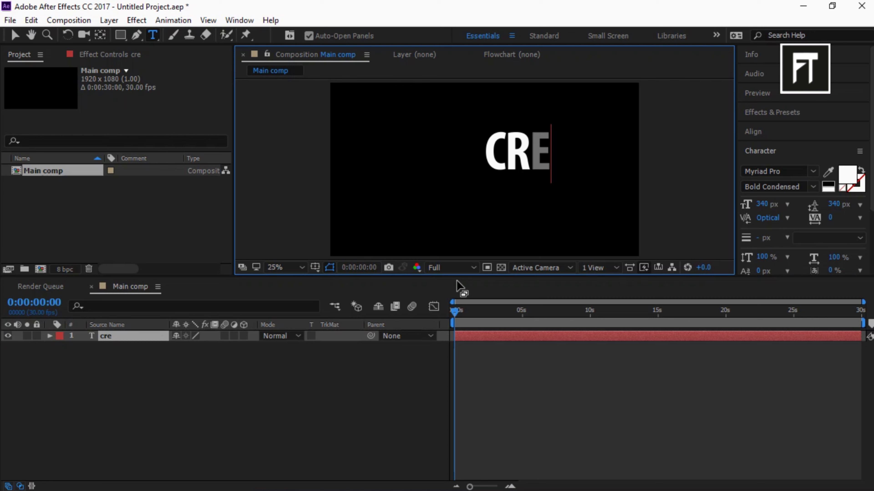
type("tive")
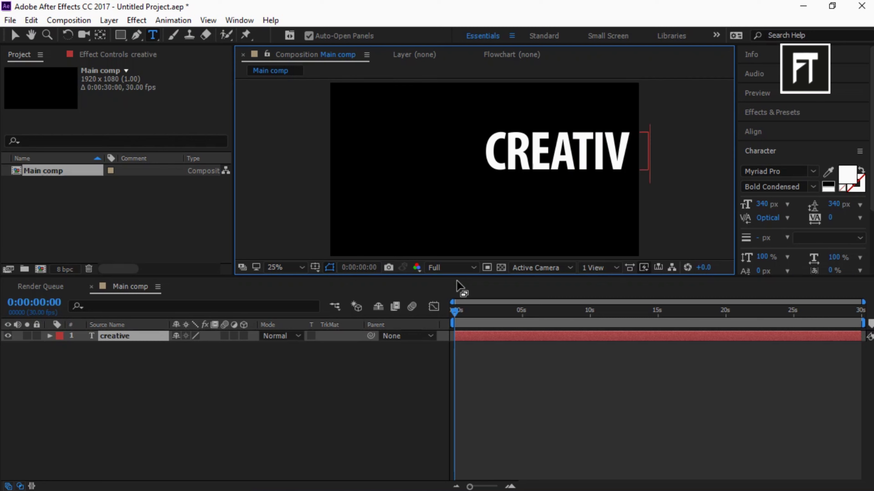
left_click(15, 35)
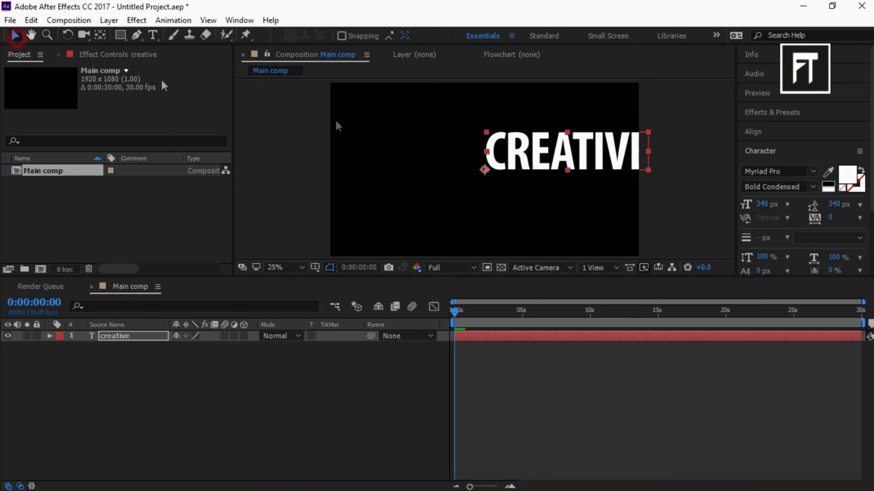
Step: Centre the CREATIVE title in the frame, using the proportional grid as a guide
left_click(330, 267)
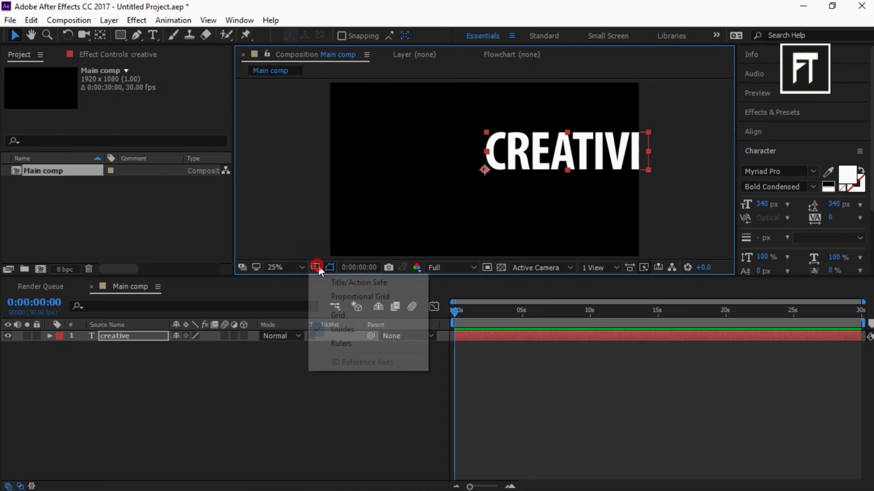
left_click(334, 296)
left_click_drag(584, 156, 532, 176)
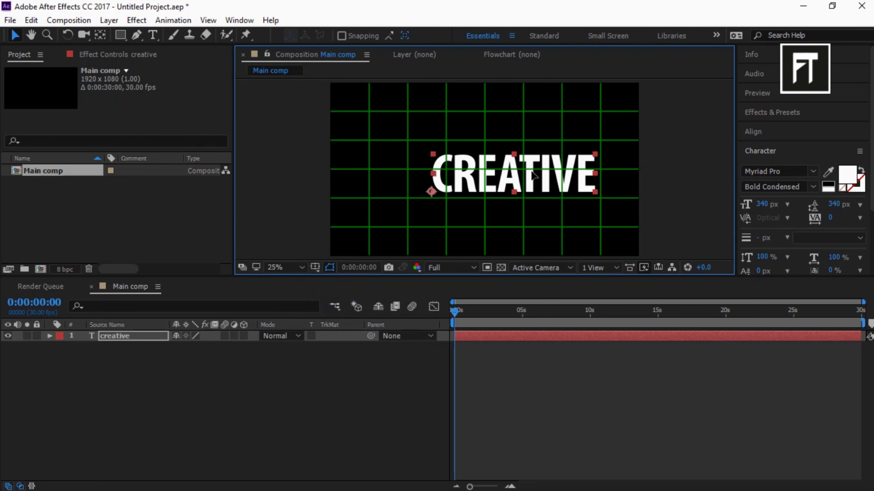
left_click(822, 134)
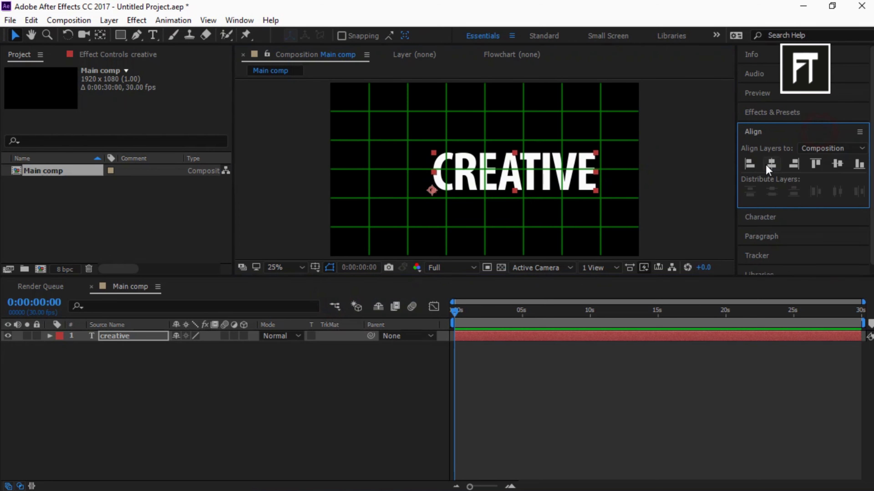
left_click(771, 163)
left_click(274, 393)
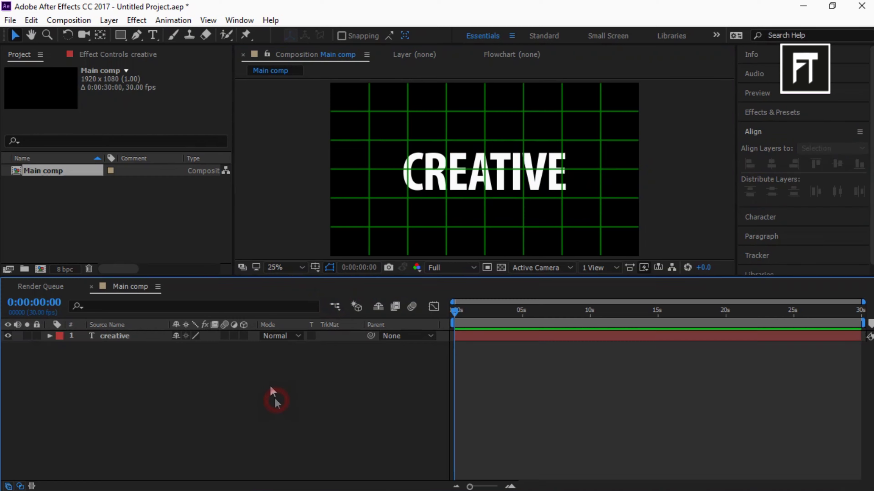
left_click(315, 268)
left_click(332, 296)
Step: Pre-compose the CREATIVE layer into a comp named text and return to Main comp
left_click(115, 335)
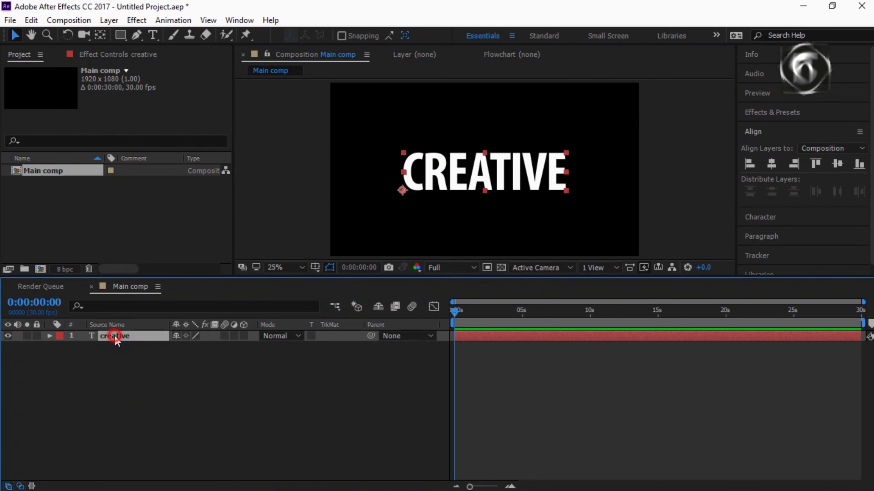
right_click(115, 335)
left_click(148, 430)
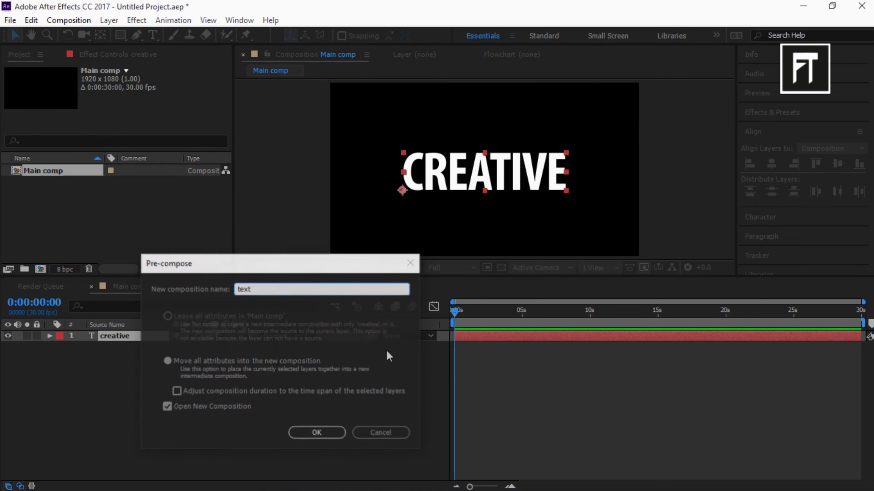
key("Return")
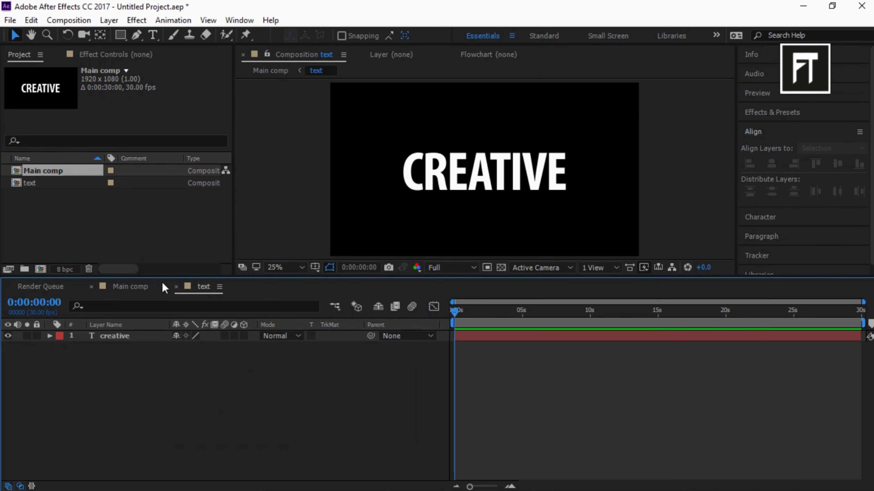
left_click(176, 286)
Step: Add a full-frame red solid and place it below the text layer
right_click(121, 414)
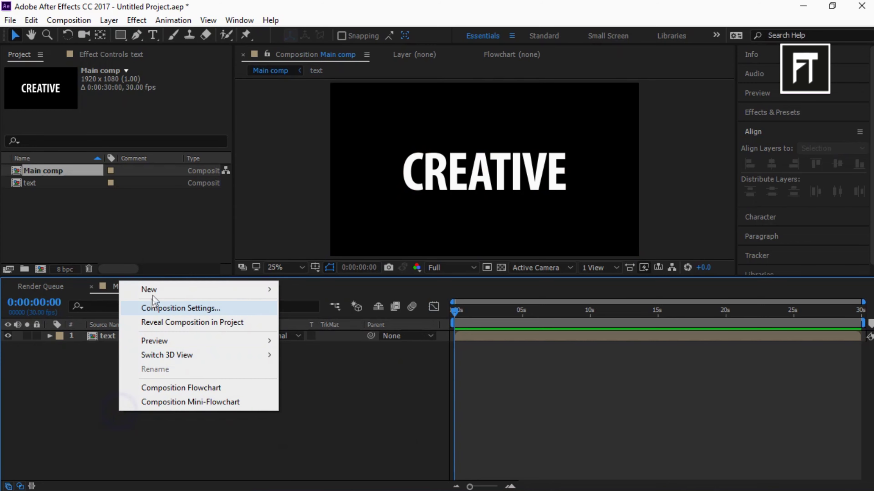
left_click(157, 289)
left_click(308, 322)
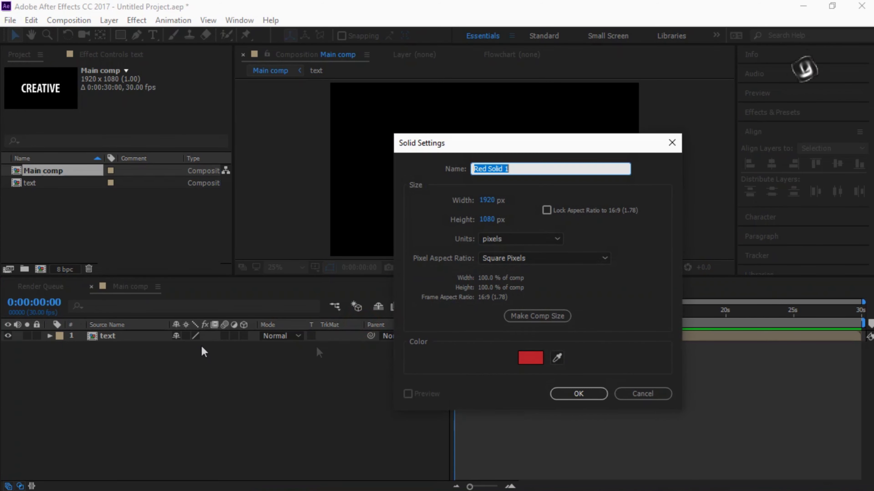
left_click(578, 394)
left_click_drag(142, 336, 168, 414)
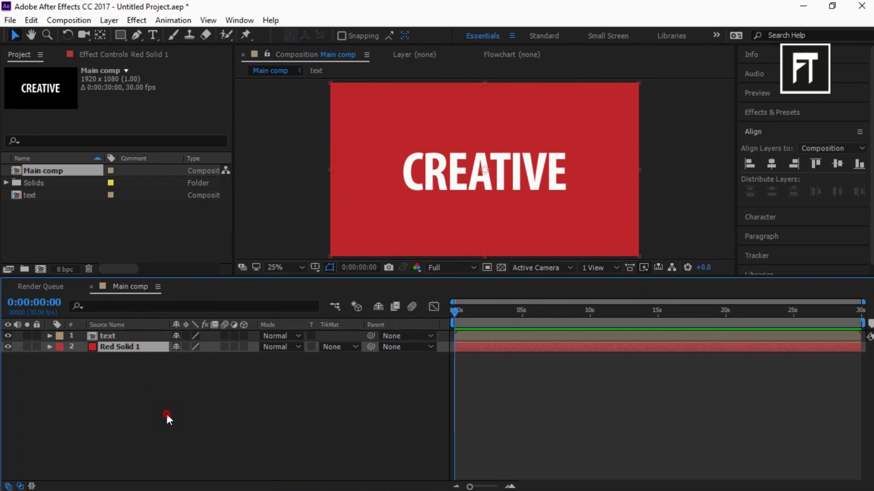
Step: Apply the Gradient Ramp effect to the red solid
left_click(774, 113)
left_click(782, 128)
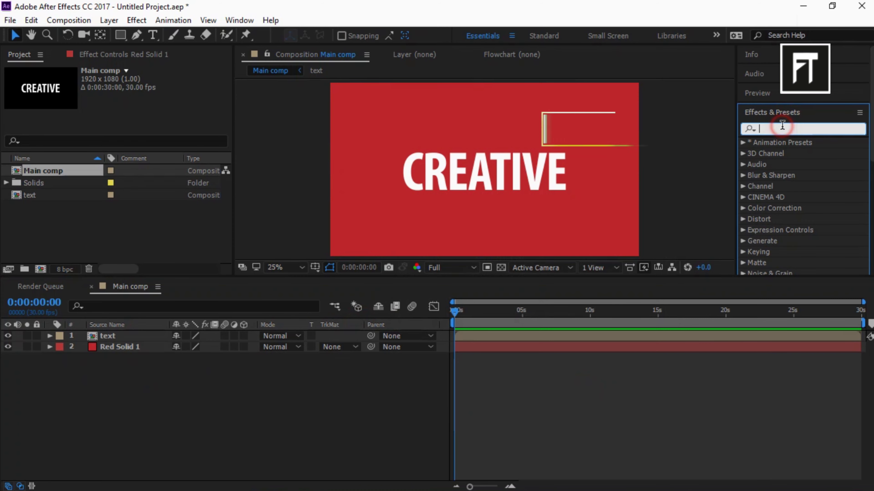
type("gradi")
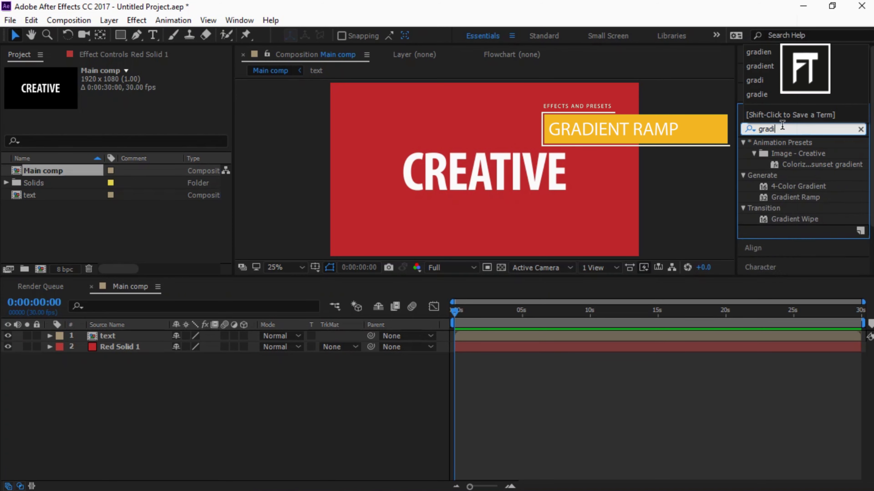
type("ent ra")
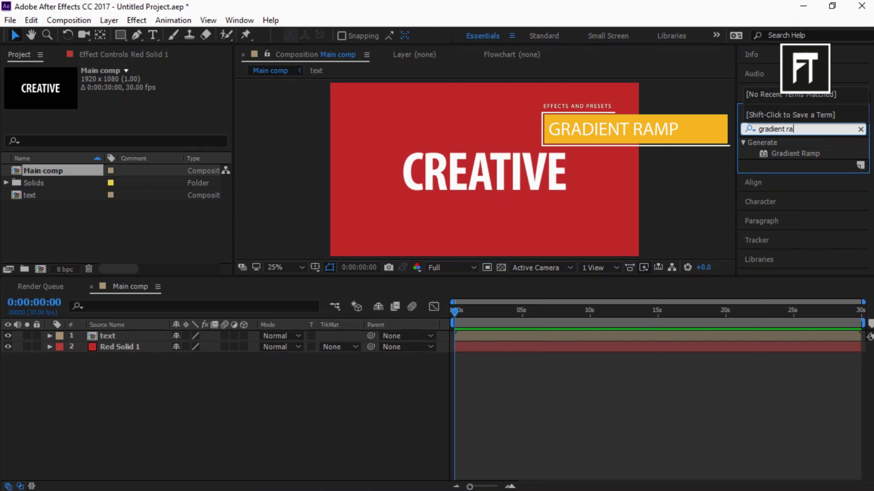
left_click_drag(811, 159, 156, 348)
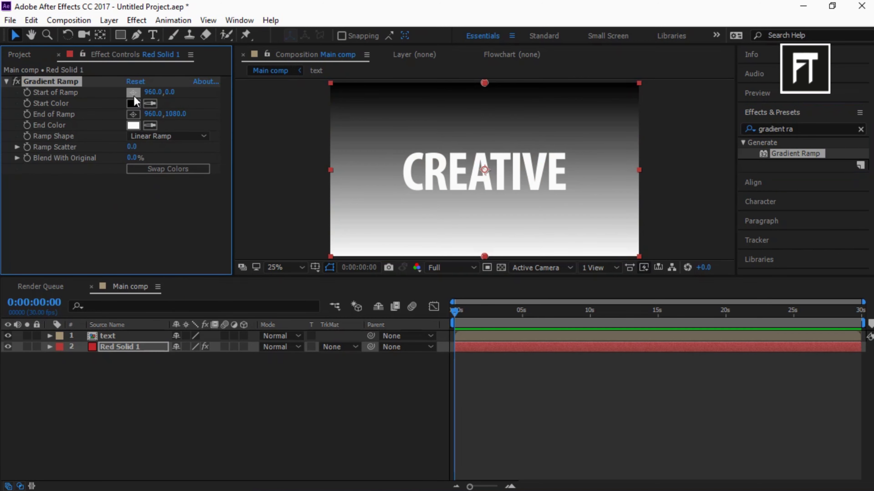
Step: Set the Gradient Ramp start colour to red C0262C and end colour to black
left_click(136, 106)
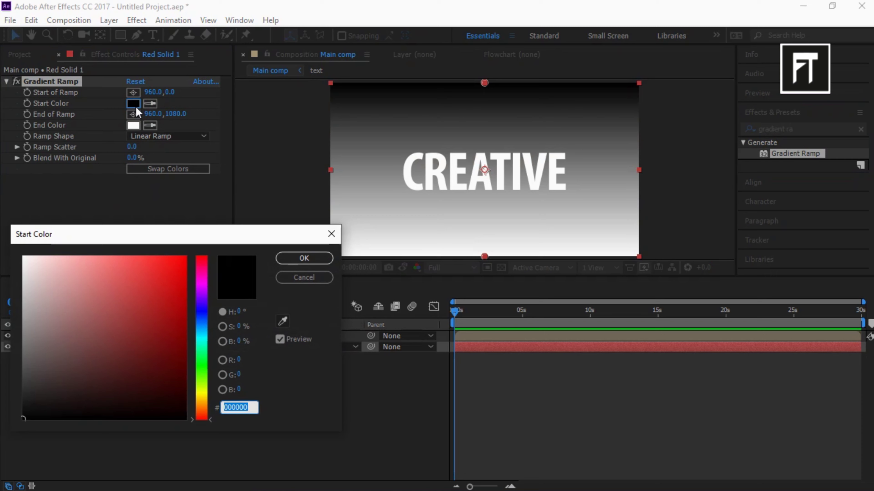
type("C0262C")
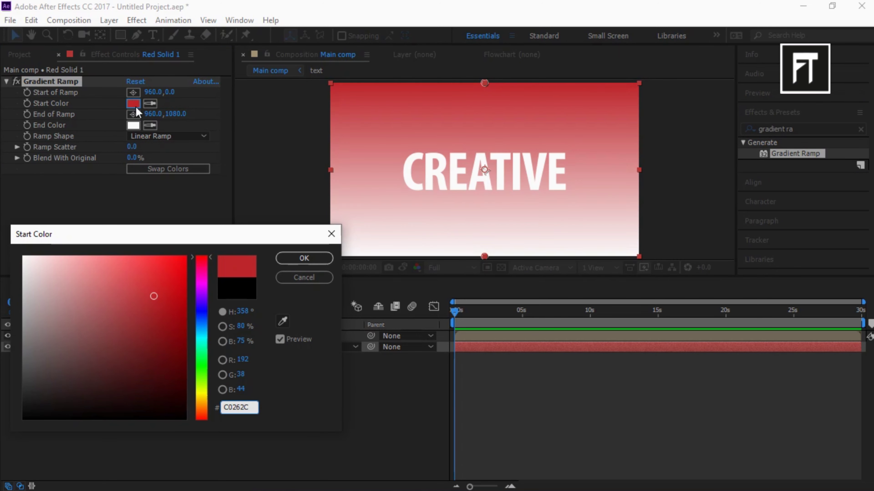
key("Return")
left_click(137, 124)
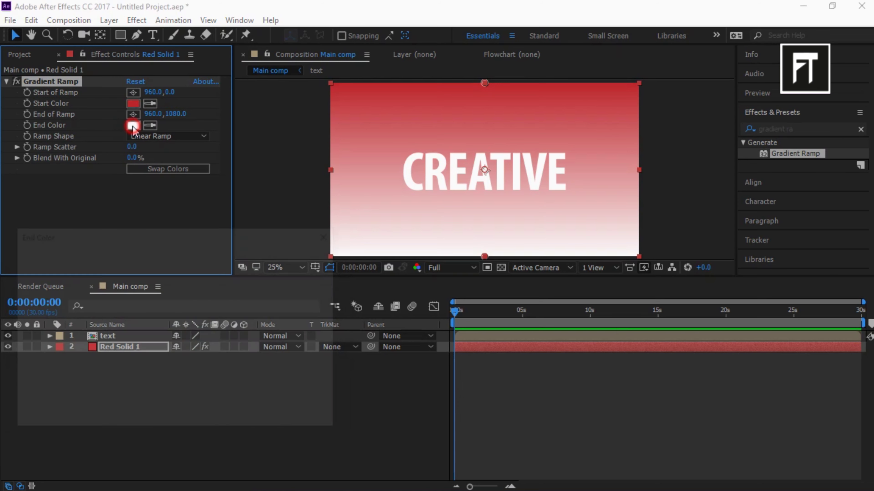
left_click_drag(40, 397, 23, 418)
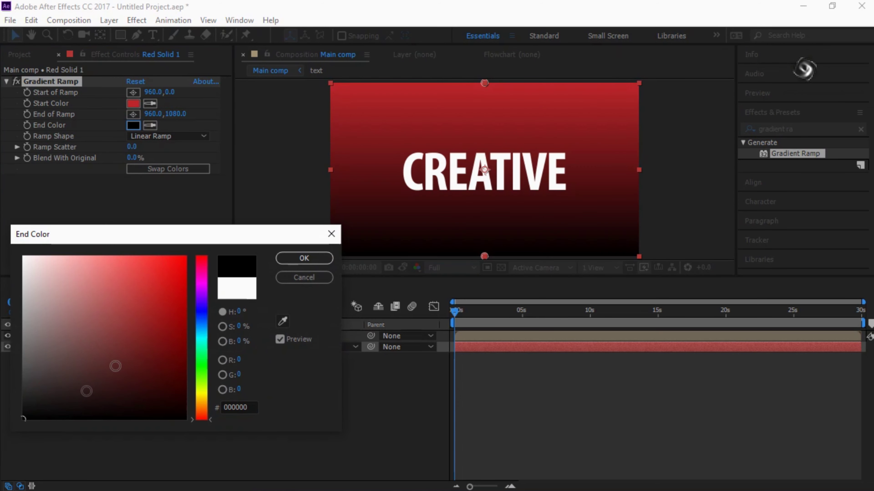
left_click(316, 258)
key("comma")
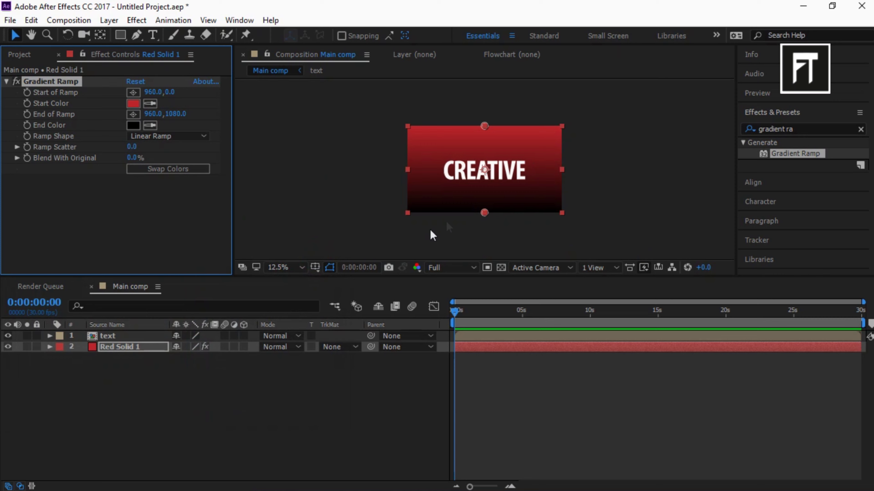
key("period")
Step: With the proportional grid on, place the ramp start at frame centre and end below the frame
left_click(315, 267)
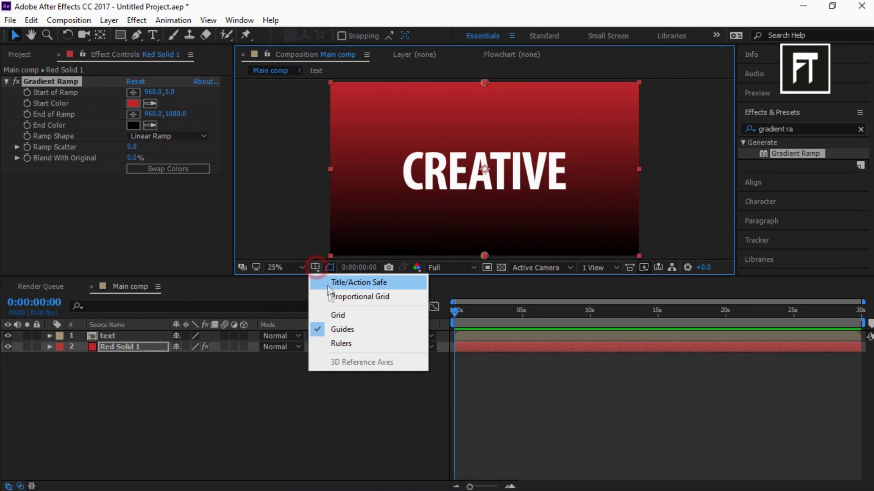
left_click(344, 297)
left_click(134, 93)
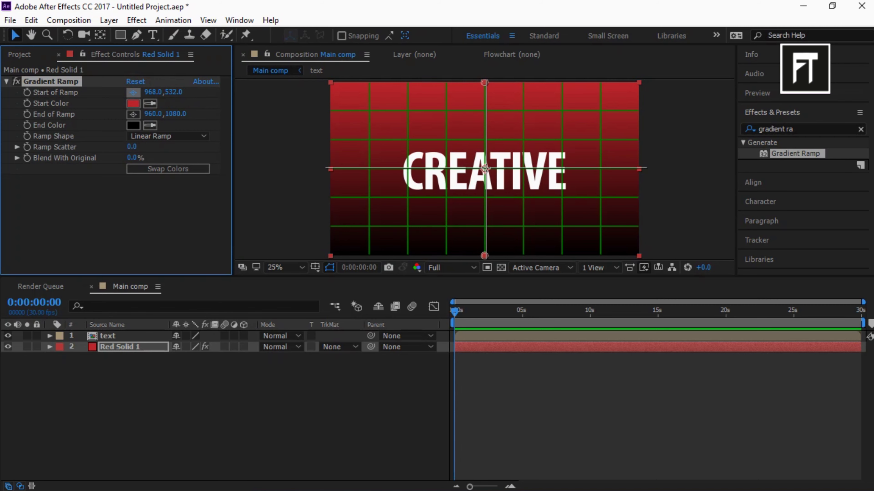
left_click(484, 169)
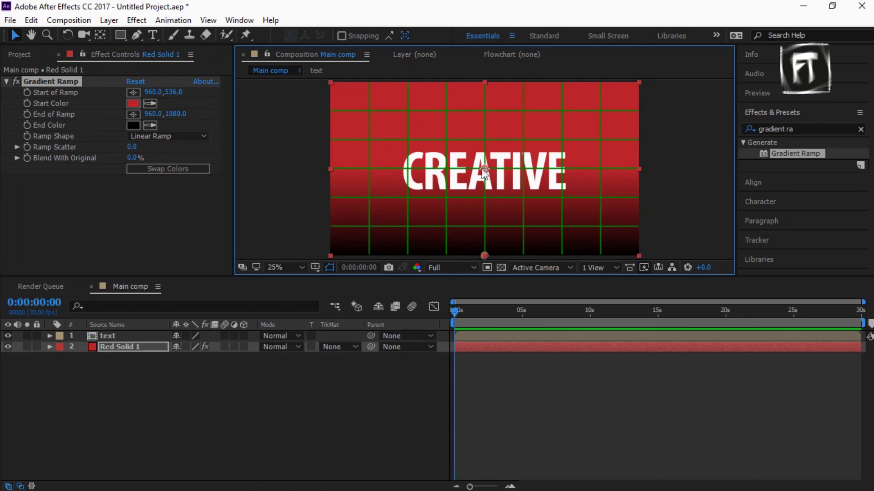
key("comma")
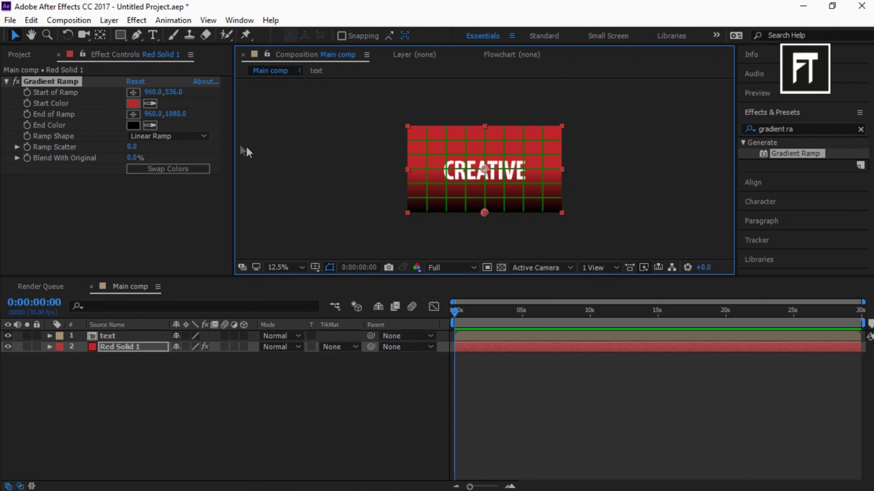
left_click(134, 114)
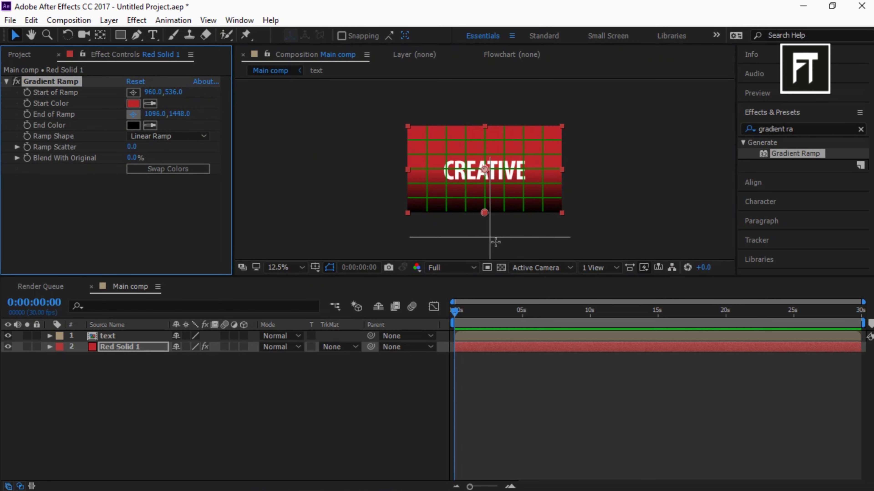
left_click(491, 256)
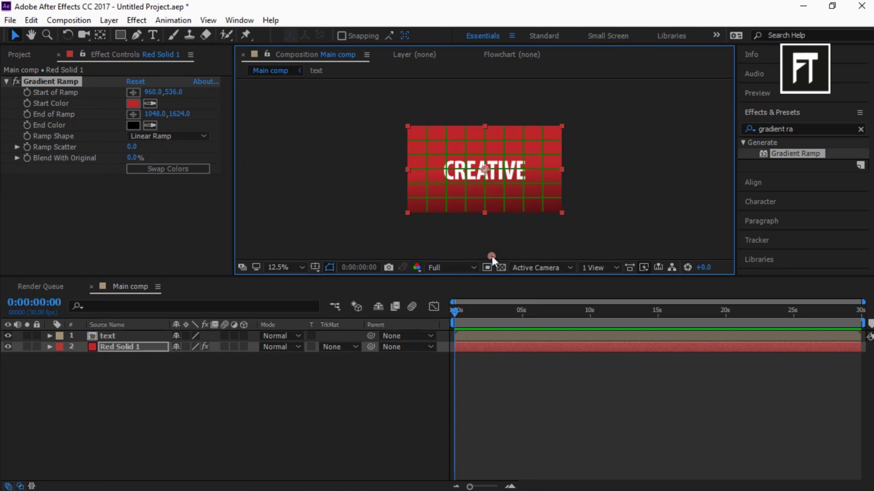
Step: Make the ramp radial, turn off the grid, fit the view, and select both layers
left_click(176, 137)
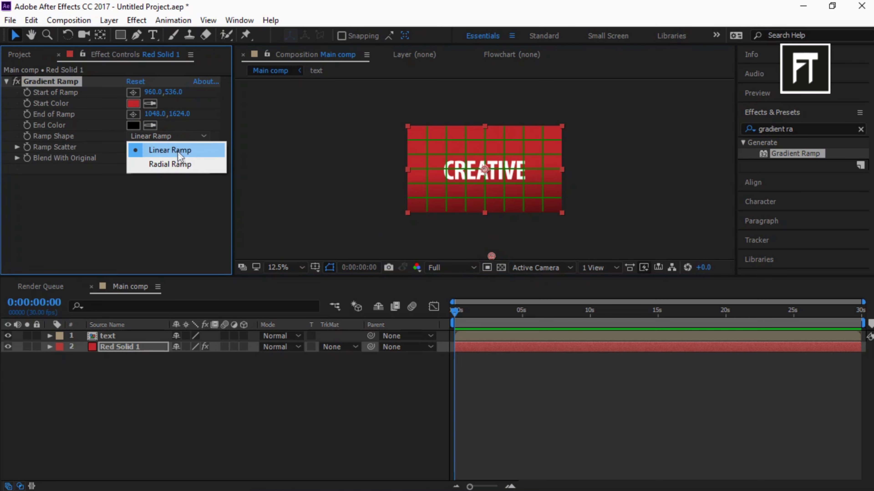
left_click(179, 165)
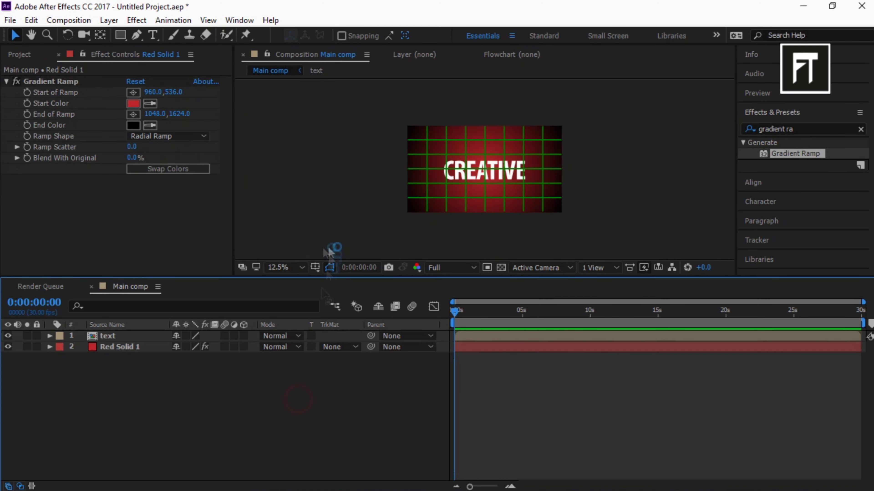
left_click(330, 267)
left_click(332, 298)
left_click(286, 267)
left_click(303, 49)
left_click(283, 428)
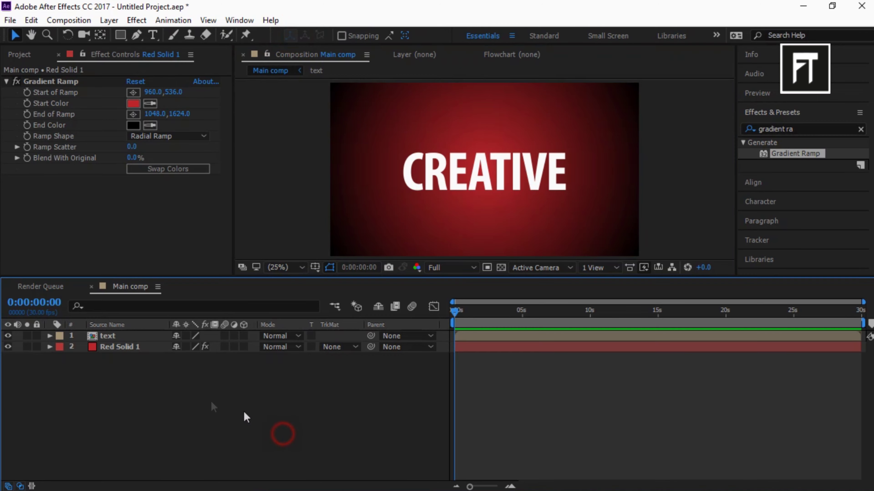
left_click(27, 55)
left_click_drag(103, 399, 136, 333)
Step: Pre-compose the text and red solid layers into a comp named Effect 1
right_click(135, 335)
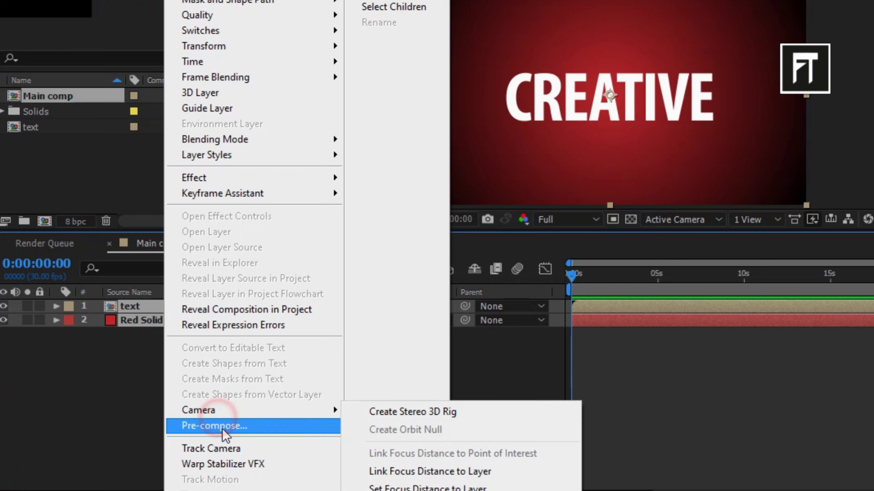
left_click(220, 426)
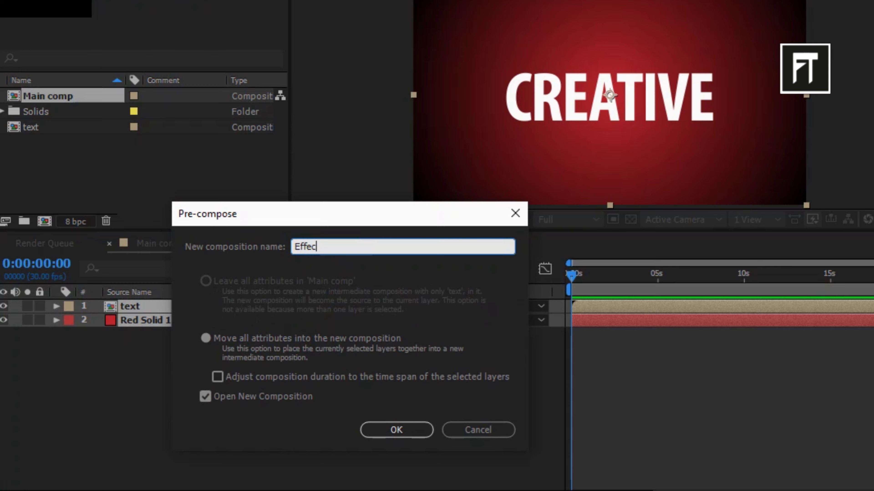
type("Effect 1")
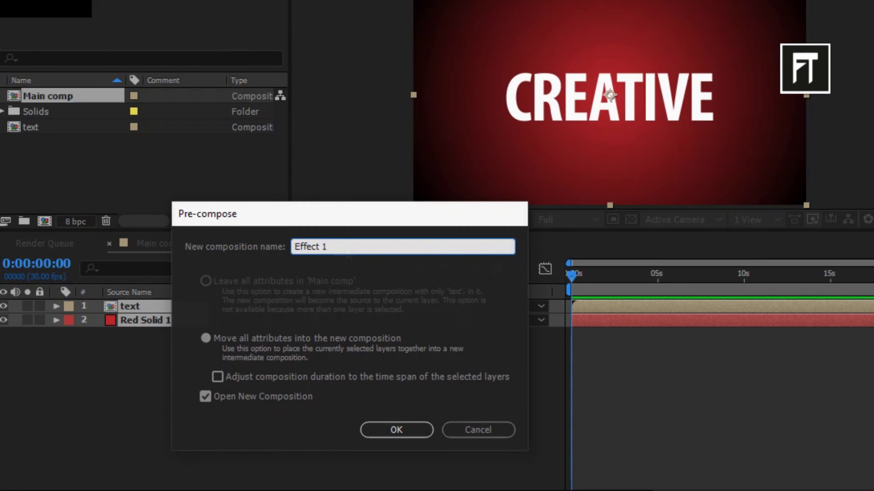
key("Return")
Step: Back in Main comp, pre-compose the Effect 1 layer into a new comp named Effect 2
left_click(173, 246)
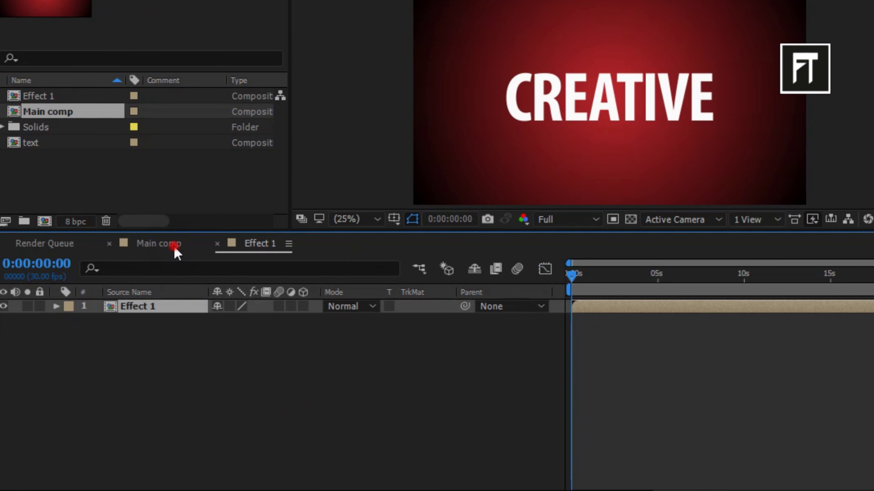
left_click(152, 368)
left_click(152, 307)
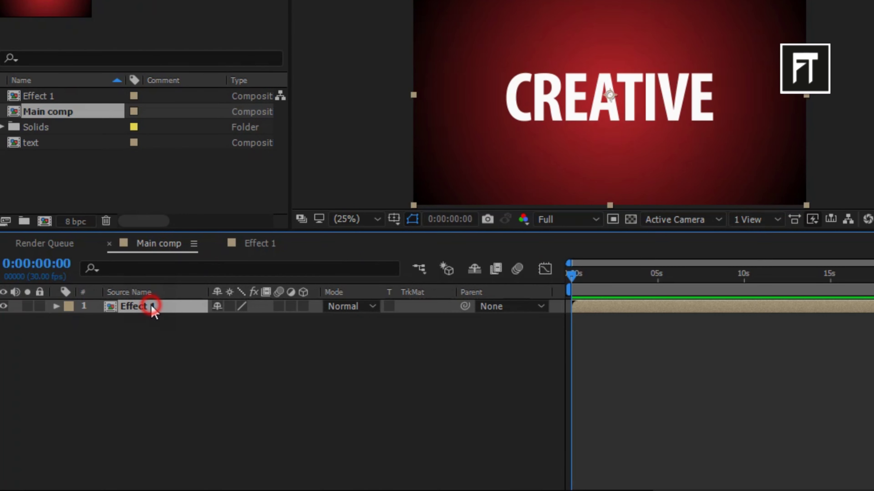
right_click(153, 307)
left_click(174, 428)
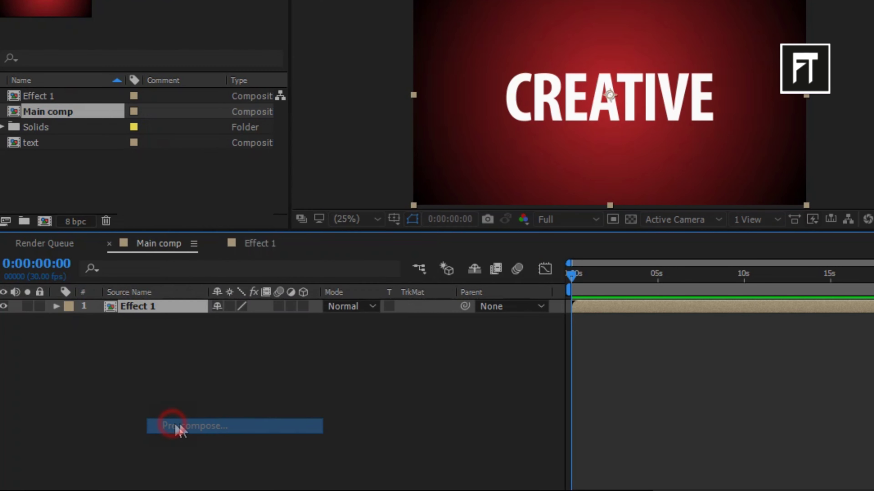
left_click(377, 247)
left_click_drag(376, 247, 327, 251)
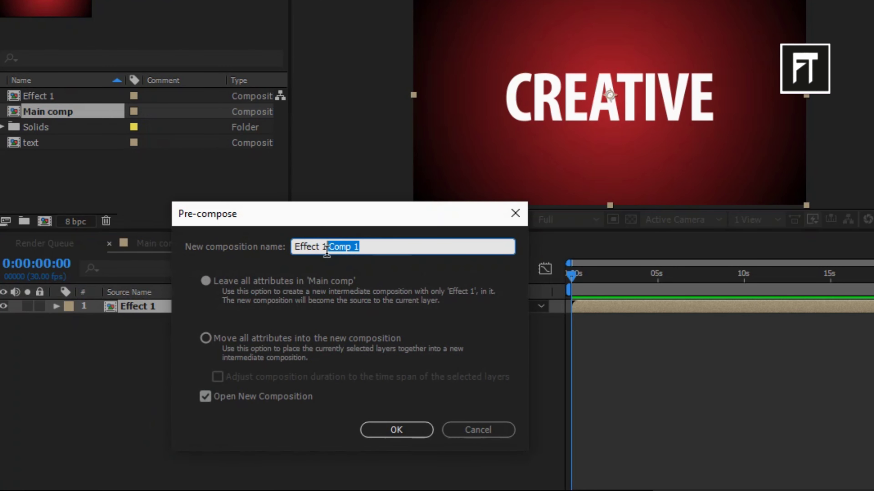
type("2")
key("Return")
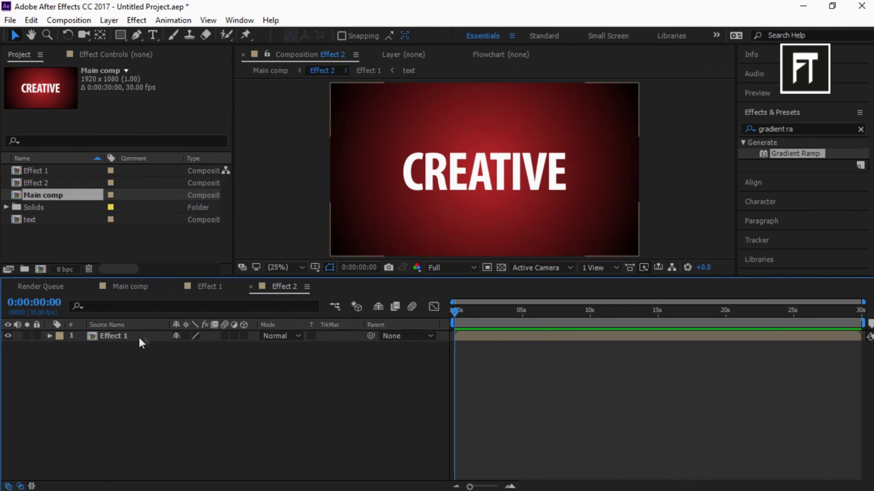
Step: Apply Turbulent Displace to the Effect 1 layer, keeping Turbulent type, with Complexity 1.5
left_click(153, 323)
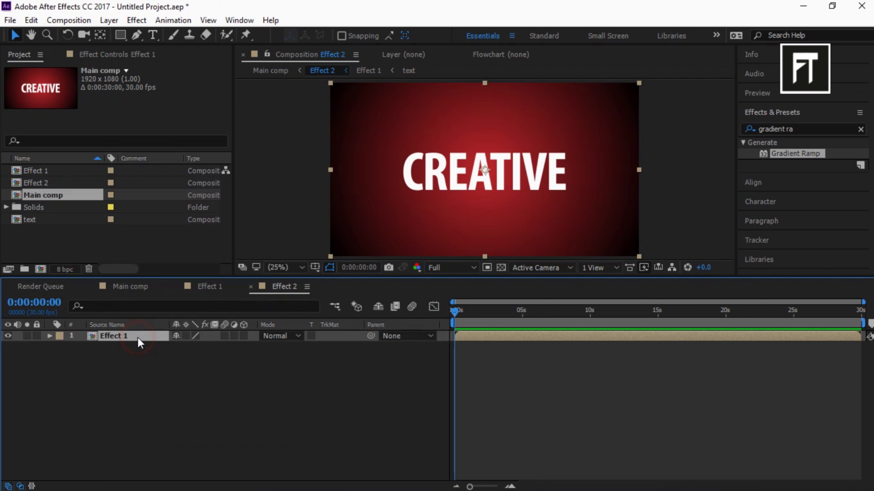
left_click(750, 129)
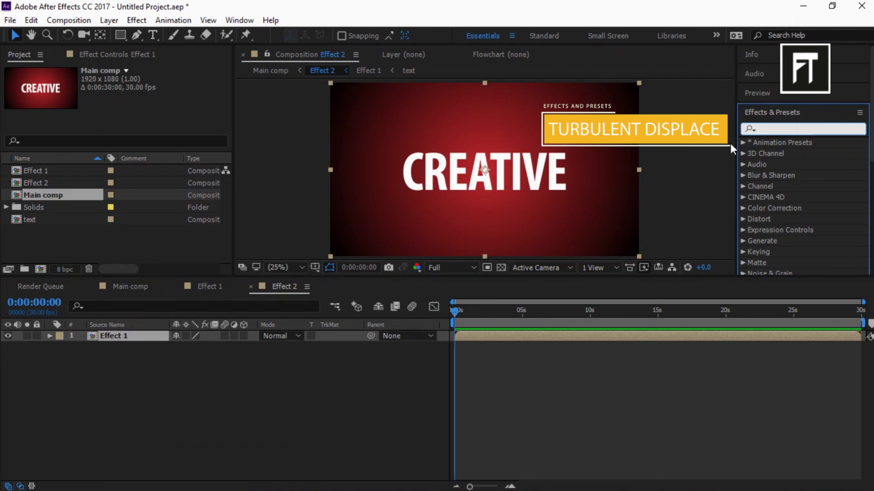
type("turb")
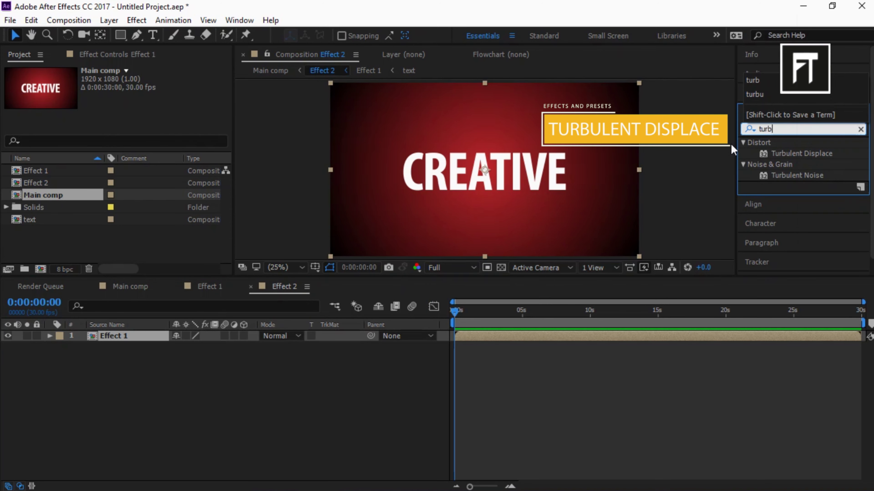
left_click_drag(808, 154, 156, 338)
left_click(155, 94)
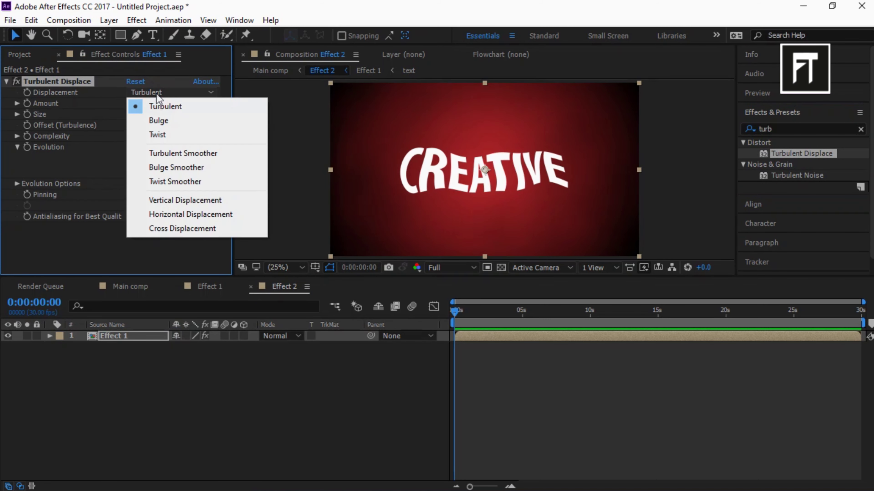
left_click(157, 105)
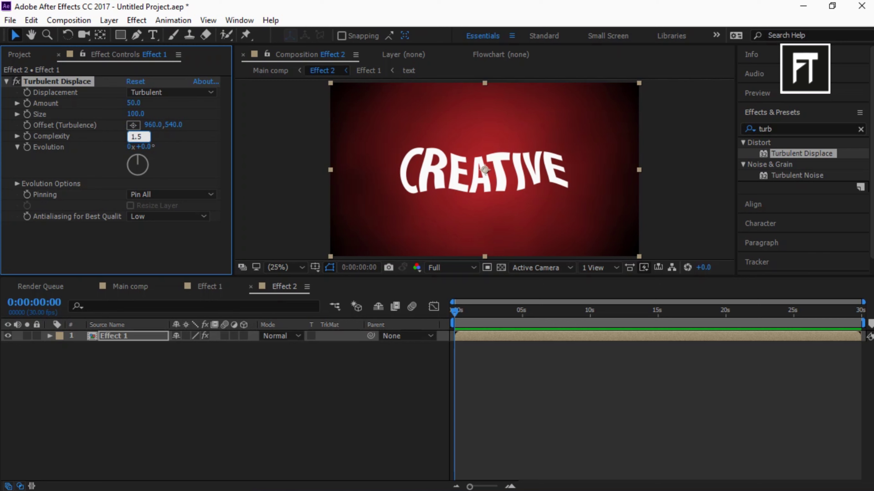
key("Return")
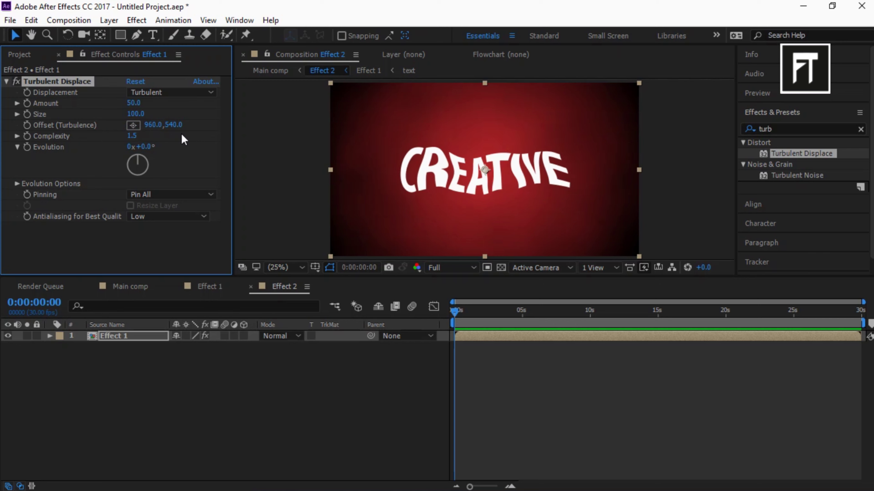
Step: Apply CC Mr. Mercury to the Effect 1 layer and set Radius X to 220
left_click(7, 81)
left_click(781, 128)
type("cc mr")
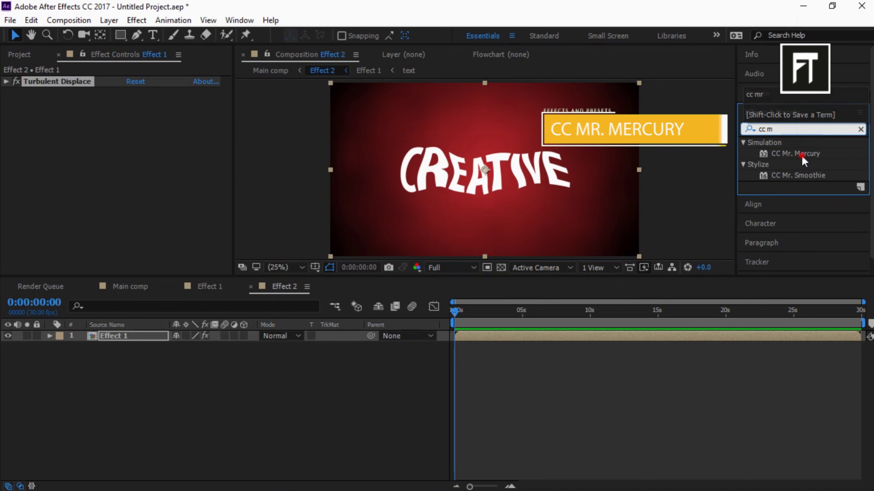
left_click_drag(812, 156, 140, 342)
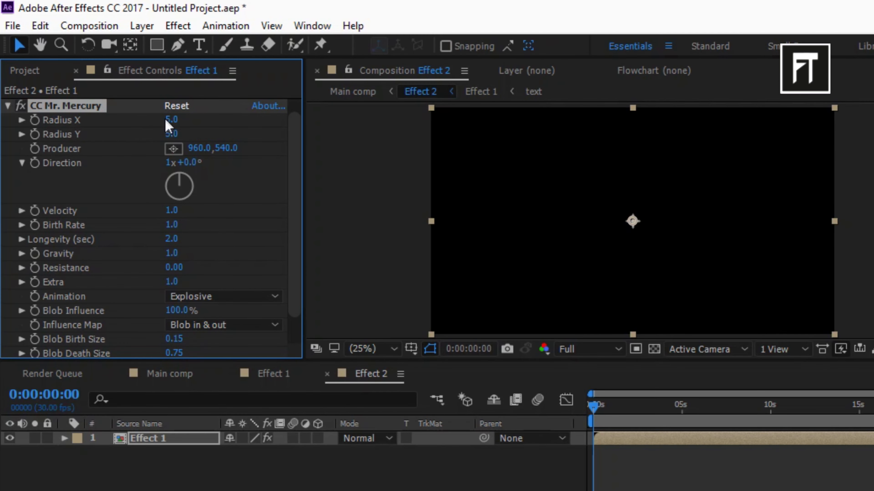
left_click(164, 115)
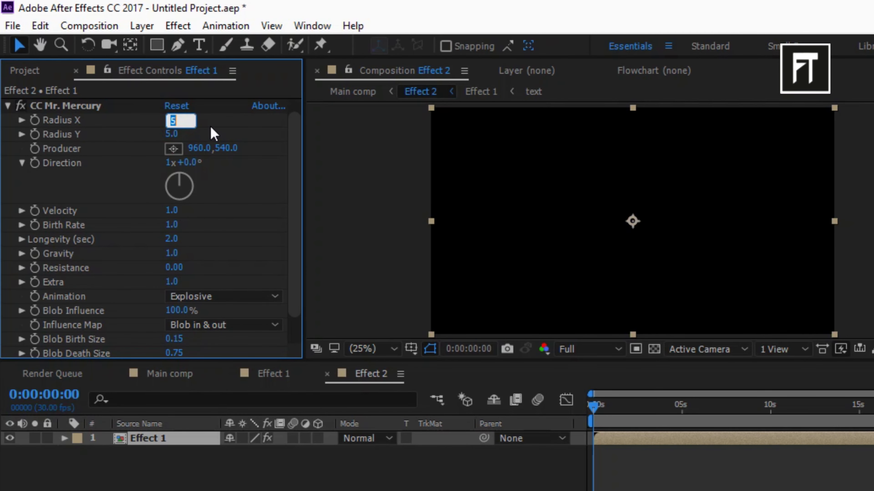
key("Return")
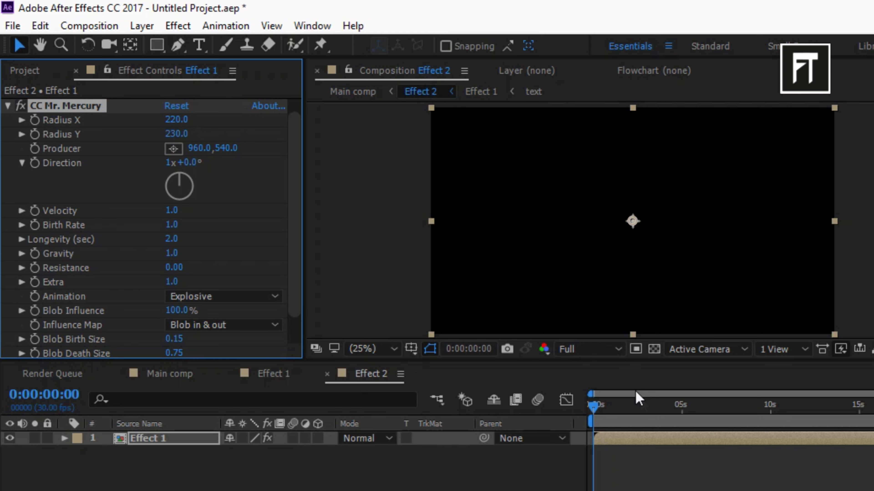
Step: Set the Mercury producer Y to 1154 and Longevity to 3, then edit Resistance
left_click_drag(638, 399, 645, 404)
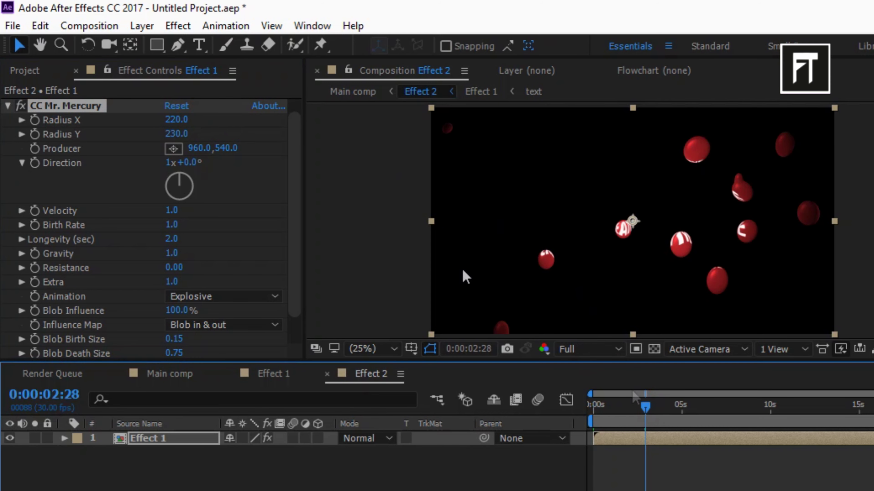
left_click(227, 149)
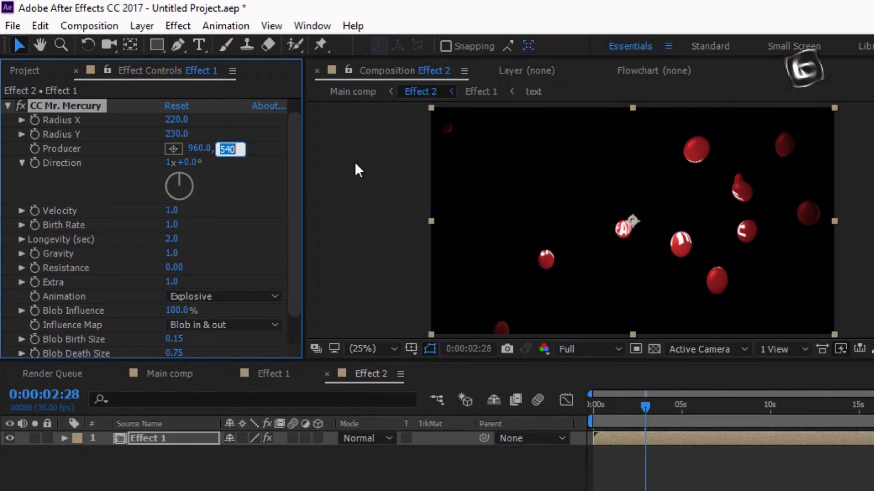
type("115")
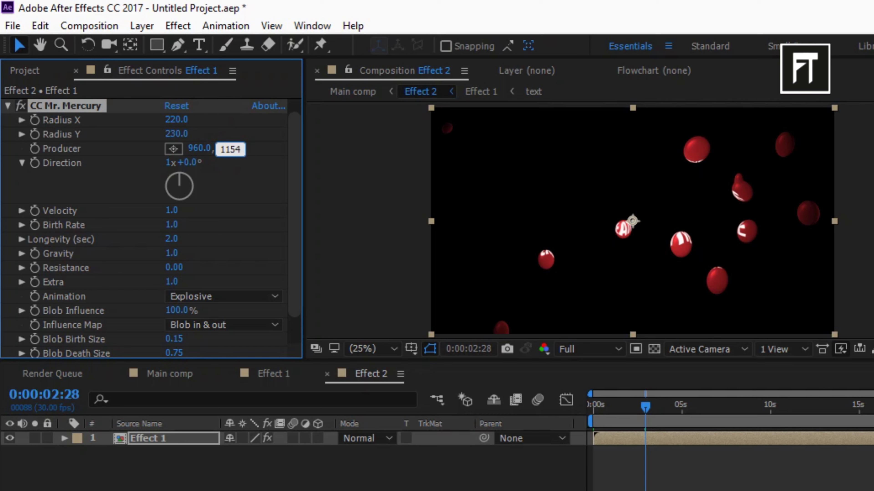
key("Return")
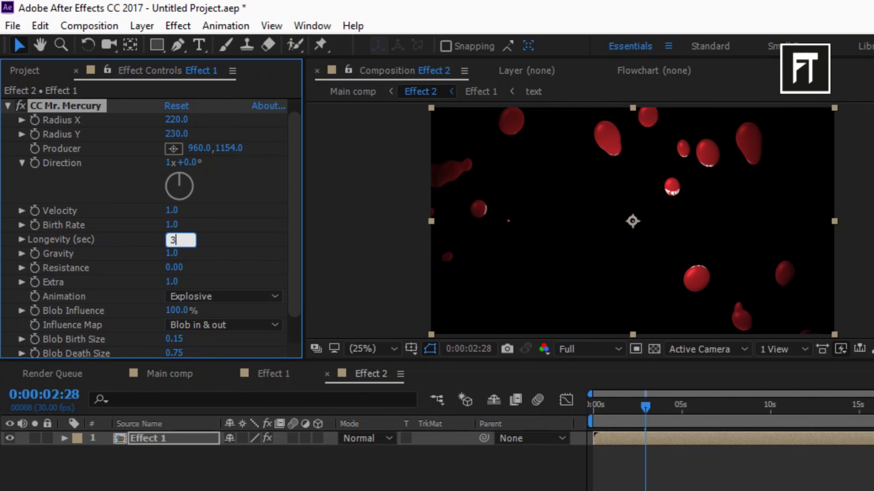
type("3")
key("Return")
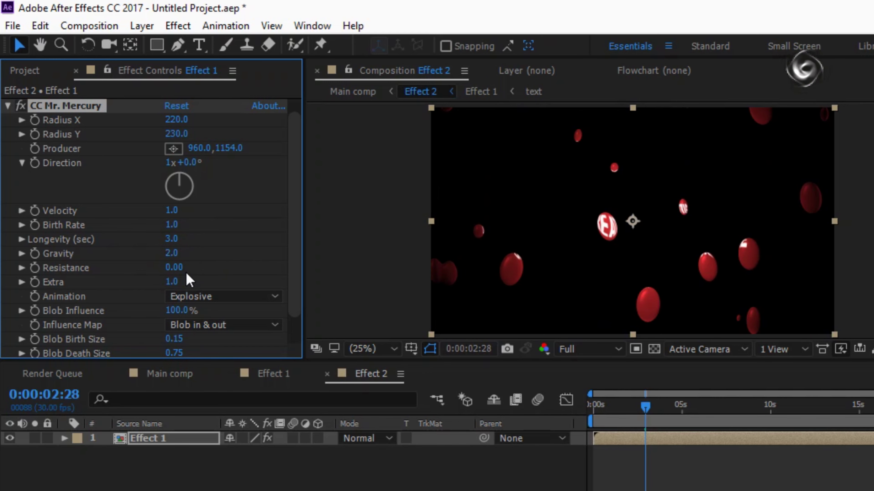
left_click(175, 269)
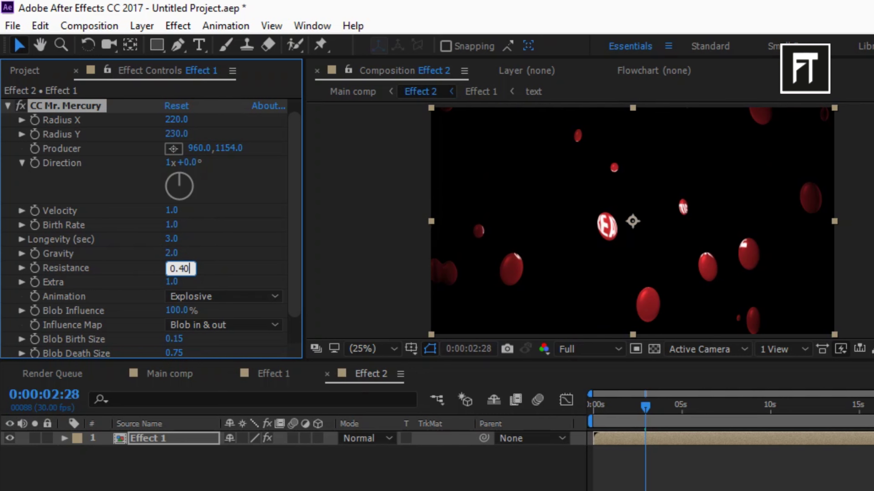
Step: Set the Mercury animation to Fire, Blob Birth Size to 3 and Blob Death Size to 0.5
left_click(224, 297)
left_click(206, 408)
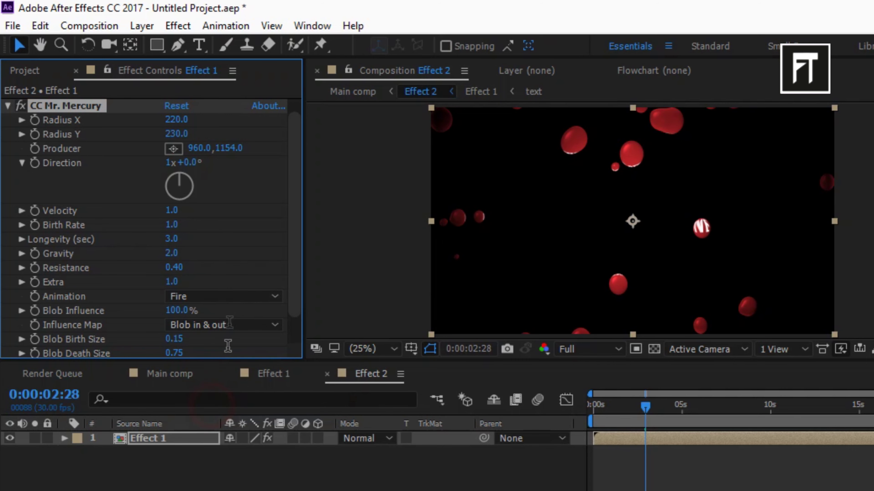
scroll(250, 237, "down", 2)
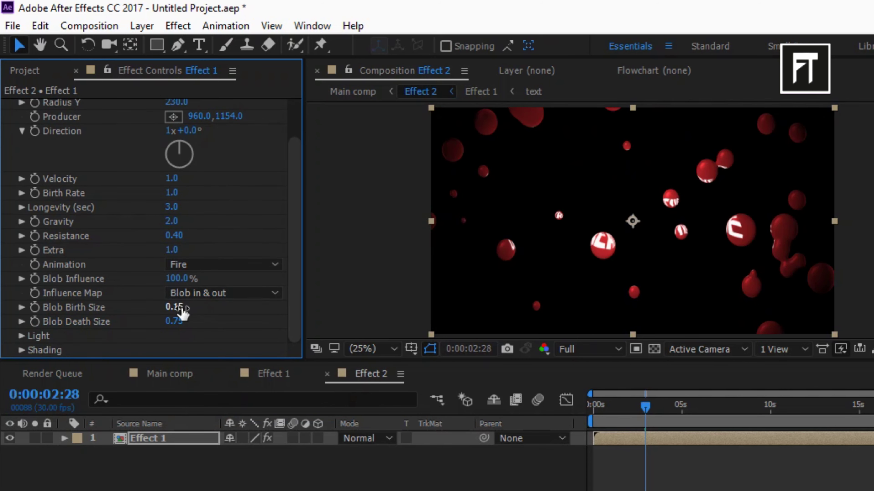
left_click(175, 307)
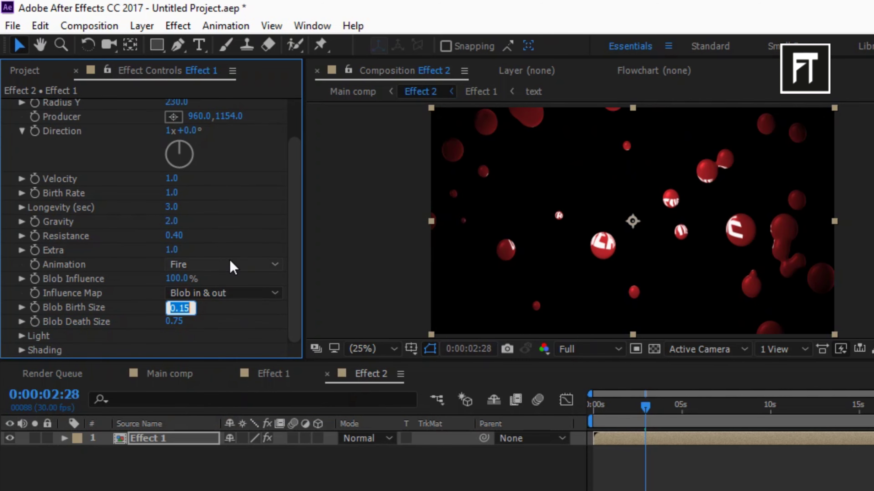
type("3")
key("Return")
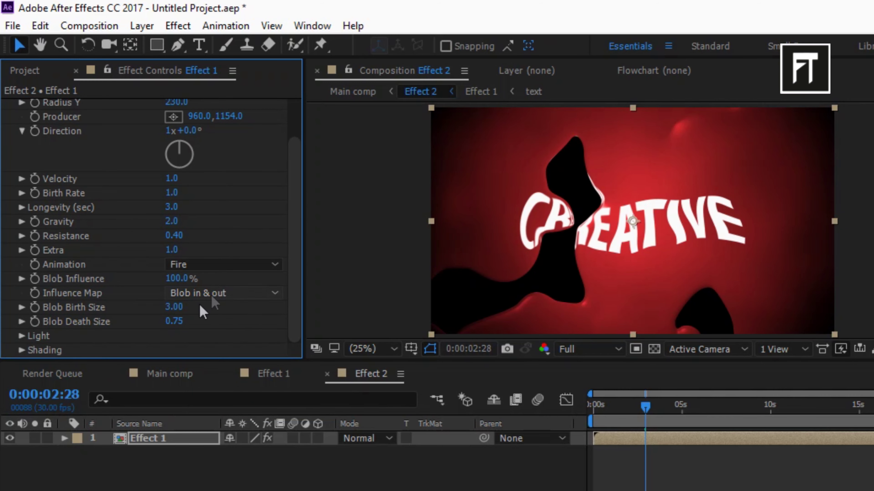
left_click(179, 322)
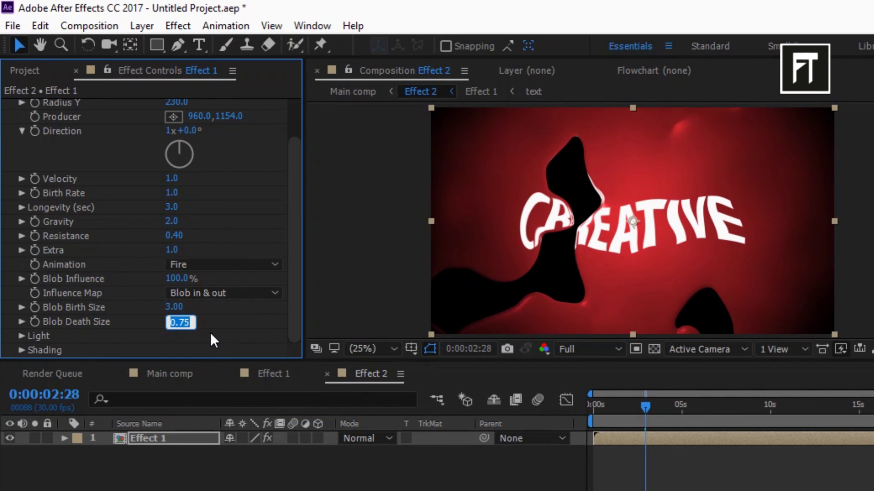
type("0.5")
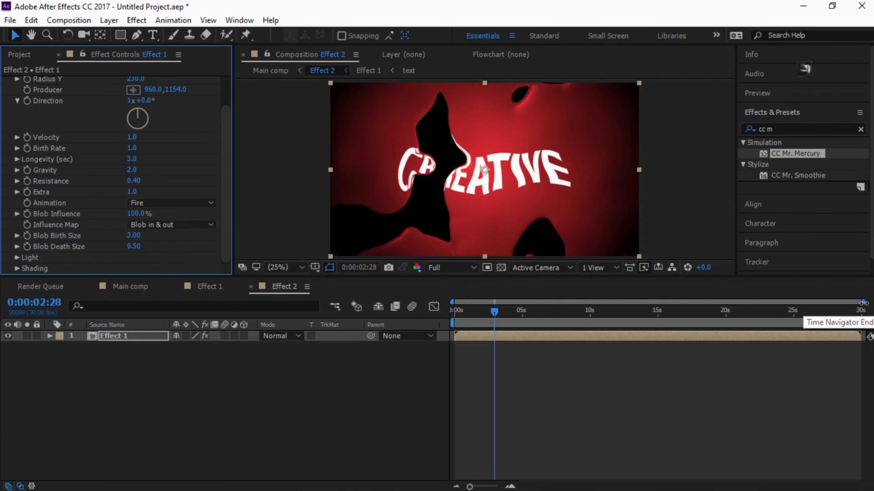
Step: Zoom the timeline and keyframe Birth Rate at 0 on frame 18
left_click_drag(863, 302, 558, 302)
left_click_drag(500, 312, 487, 312)
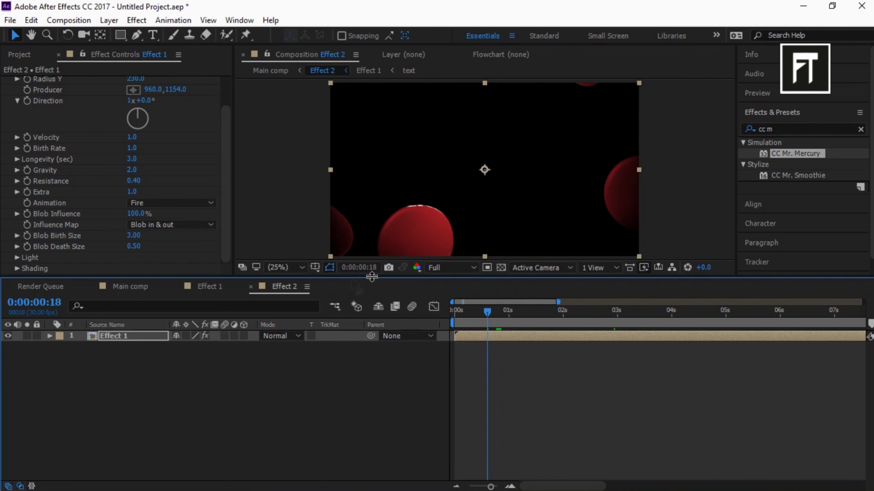
left_click(27, 149)
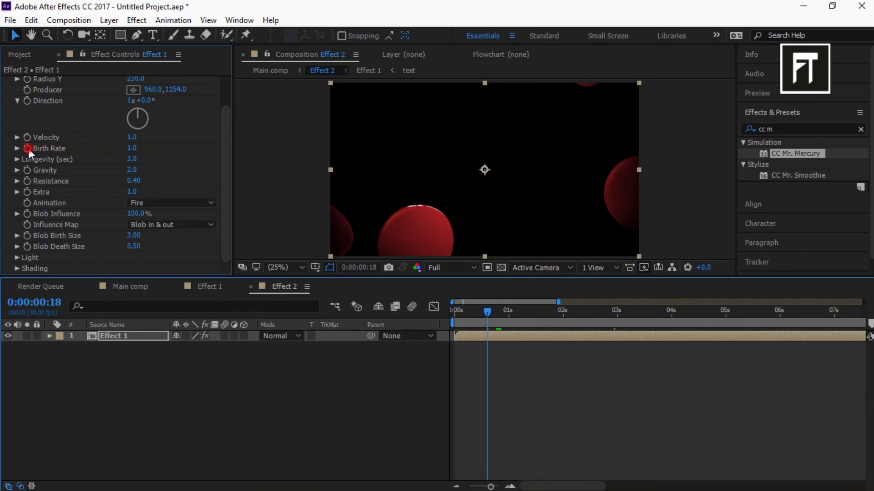
left_click(133, 148)
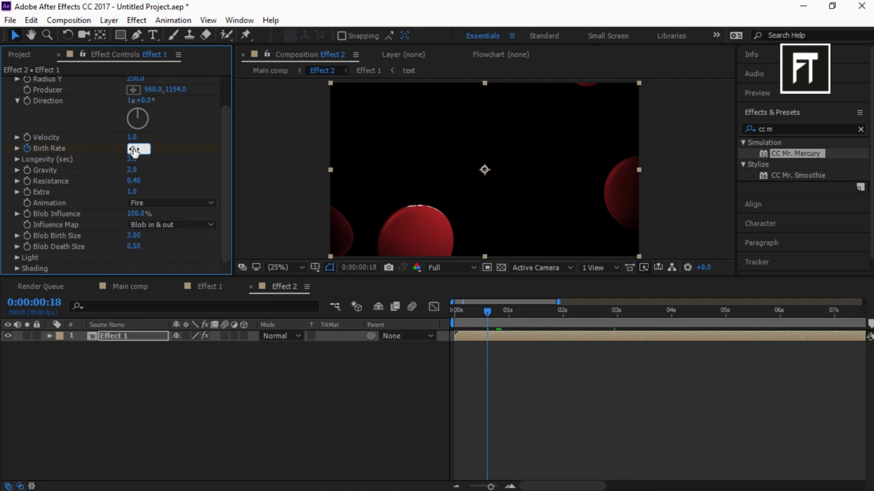
type("0")
key("Return")
Step: Add Birth Rate keyframes of 0.4 at frame 20 and 0 at 0:00:03:24
left_click(145, 333)
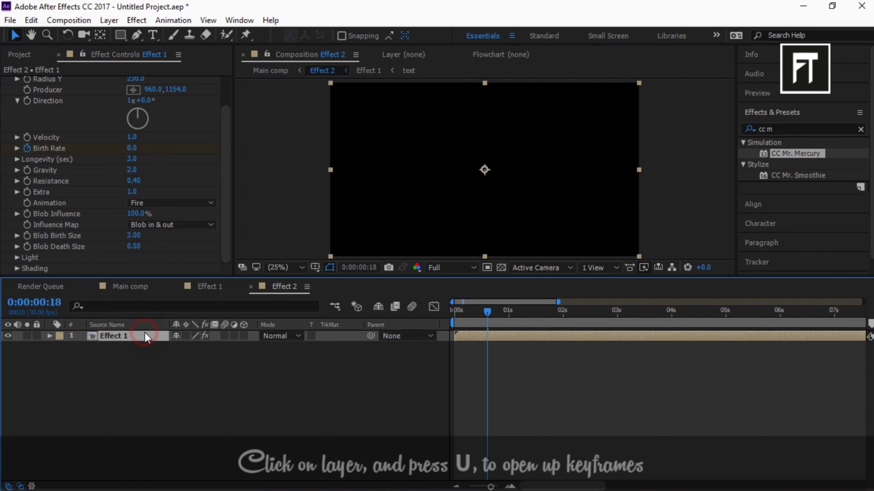
key("u")
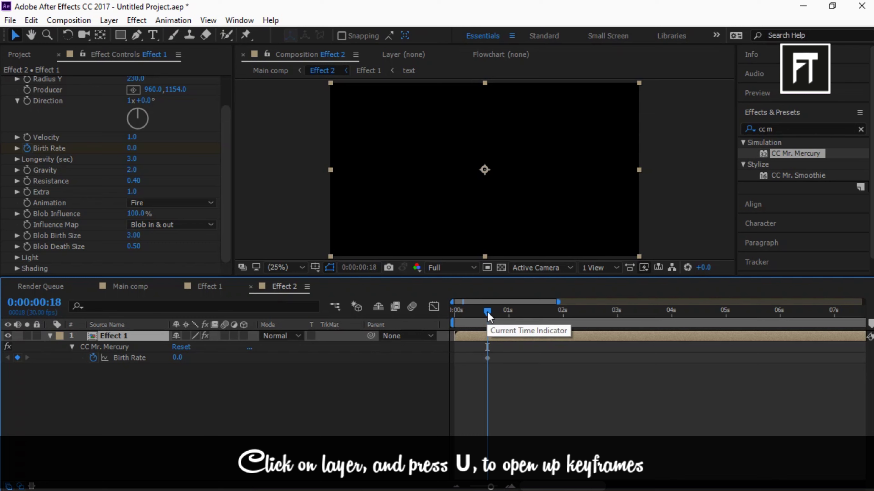
left_click_drag(489, 313, 491, 312)
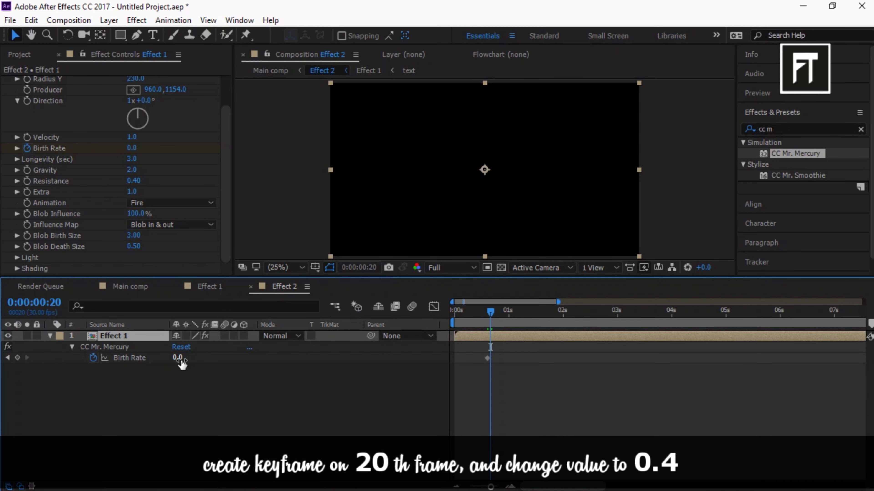
left_click(178, 358)
type("0.4")
key("Return")
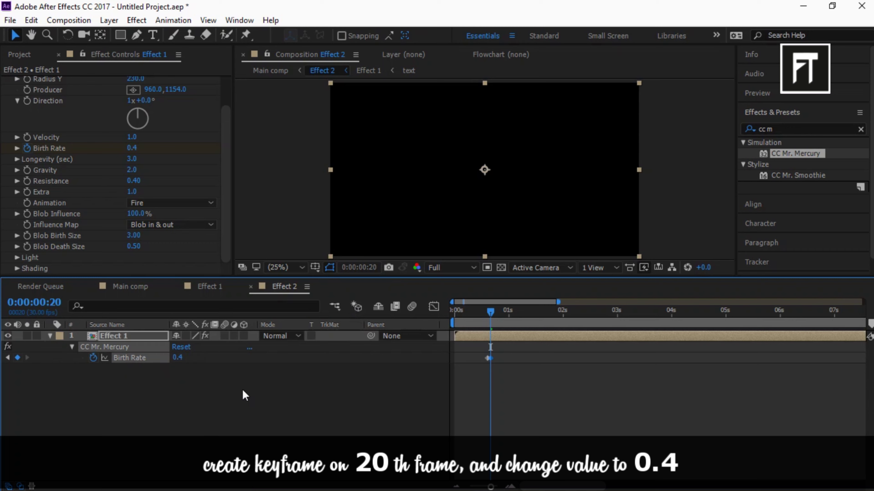
left_click_drag(490, 313, 664, 333)
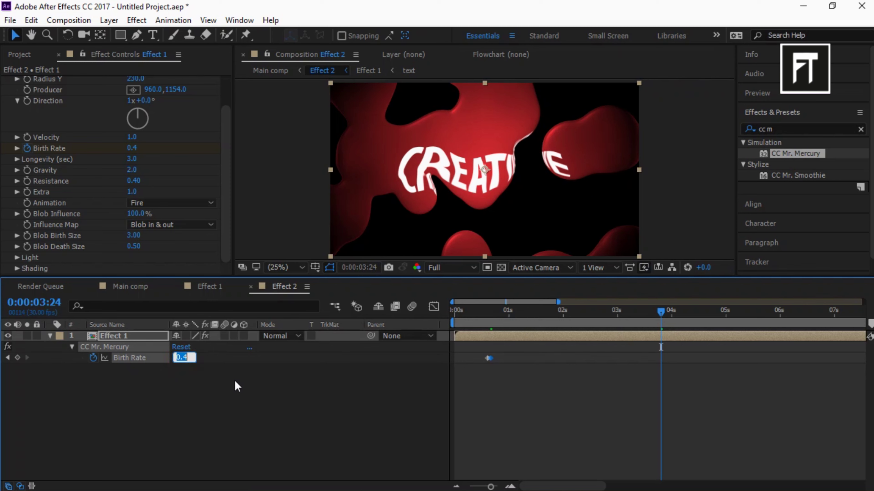
type("0")
key("Return")
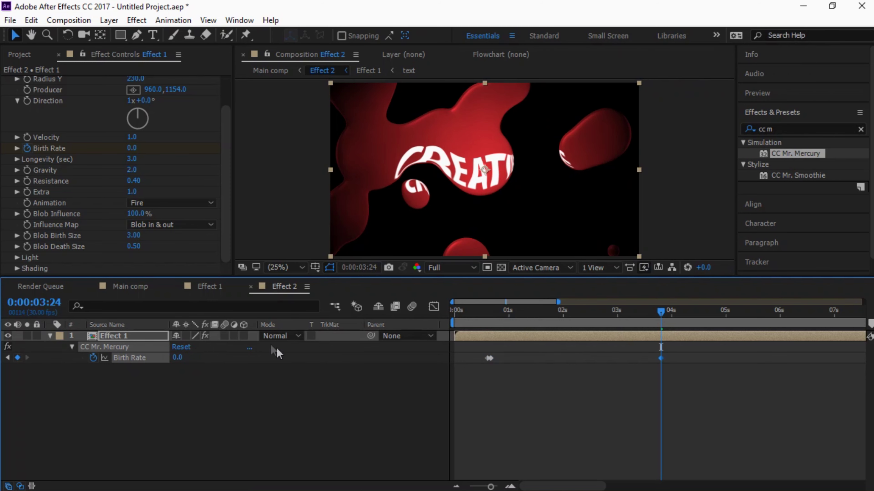
Step: In Main comp, add the Effect 1 composition as a layer beneath Effect 2
left_click(131, 287)
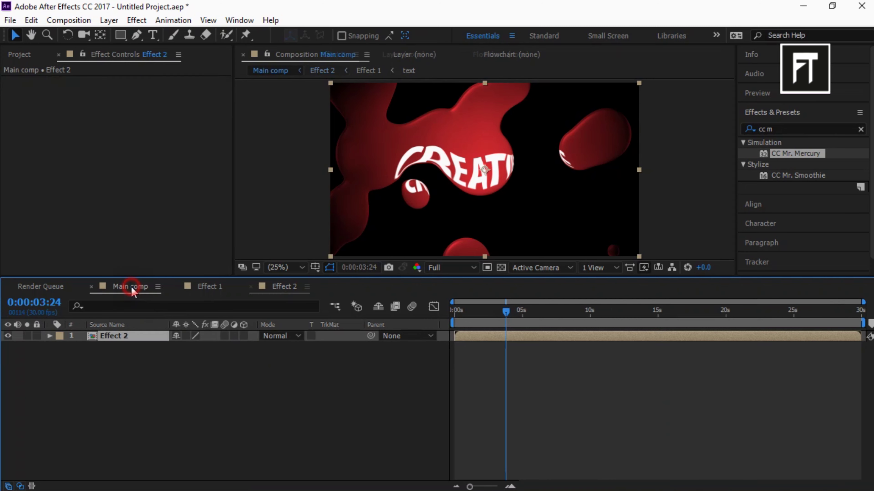
left_click(24, 55)
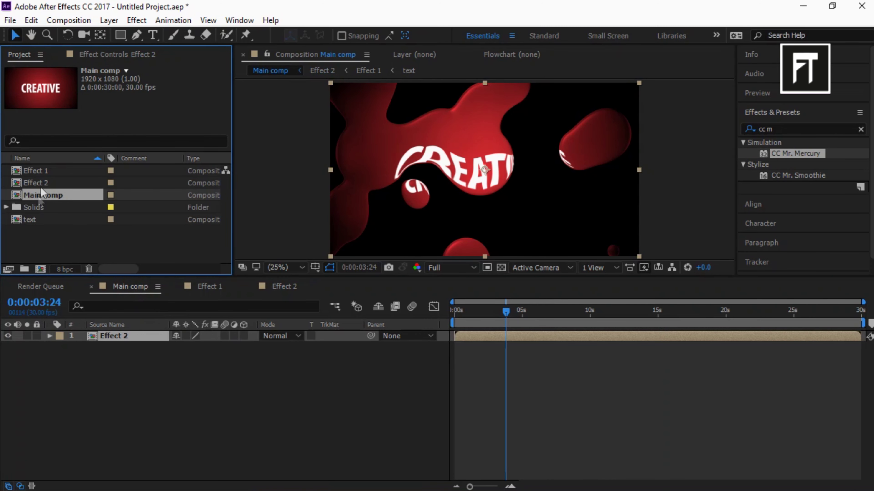
left_click(48, 172)
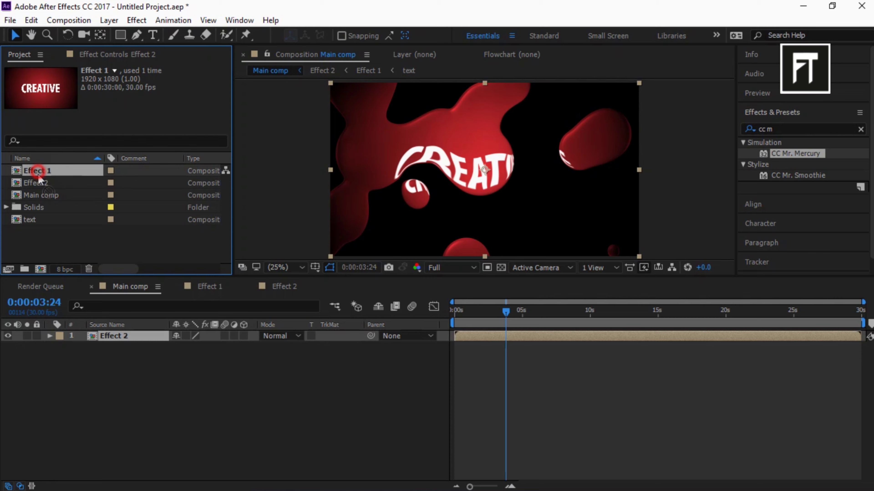
left_click_drag(38, 174, 104, 370)
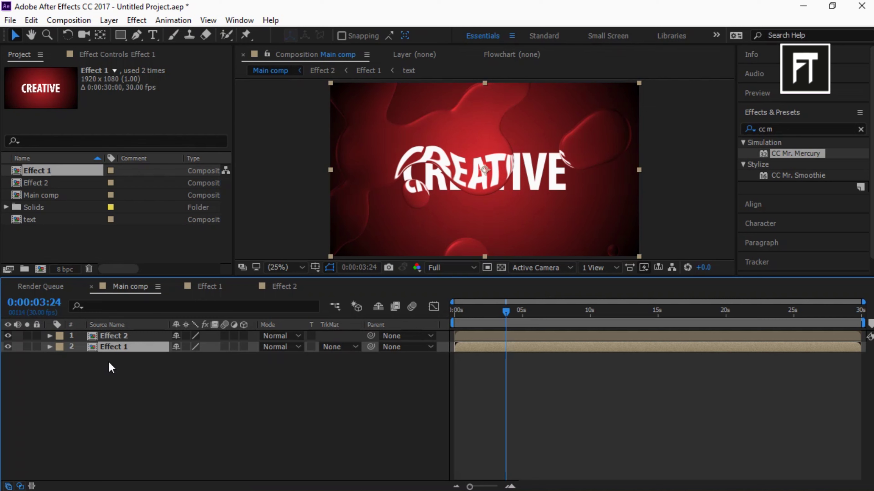
Step: Search the effects list for 'cc glass' and apply CC Glass to the Effect 1 layer
left_click(786, 130)
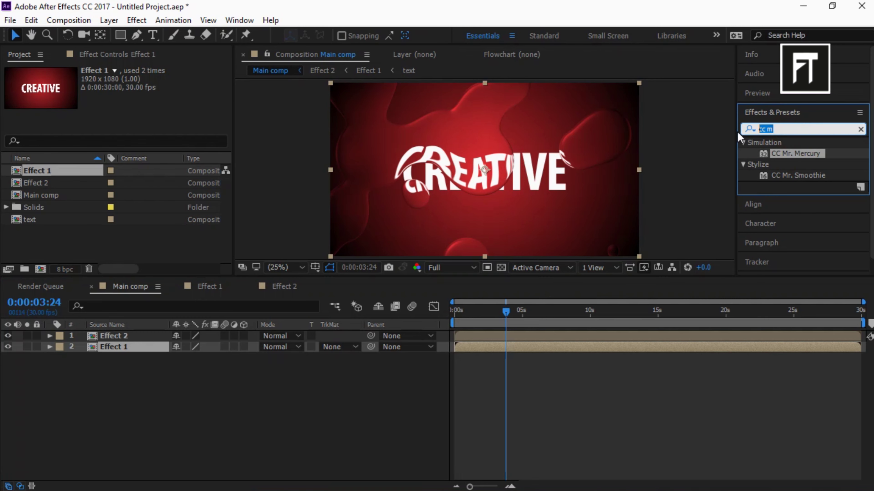
type("cc glass")
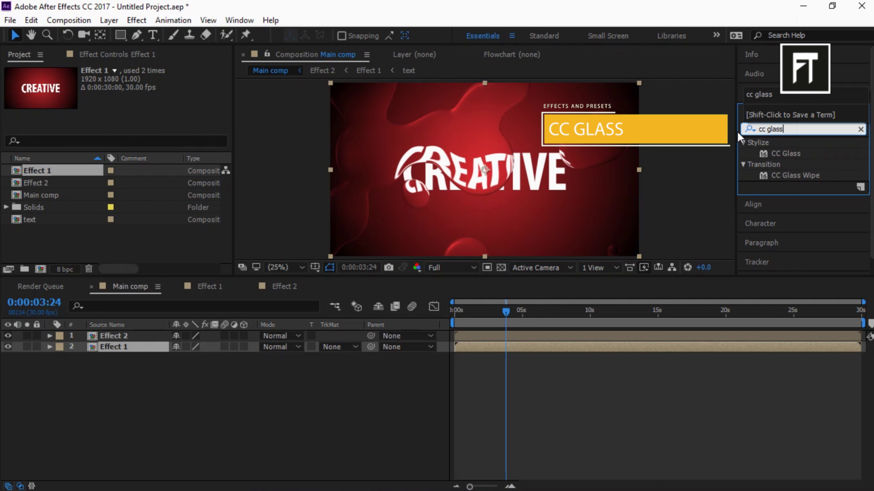
left_click(727, 126)
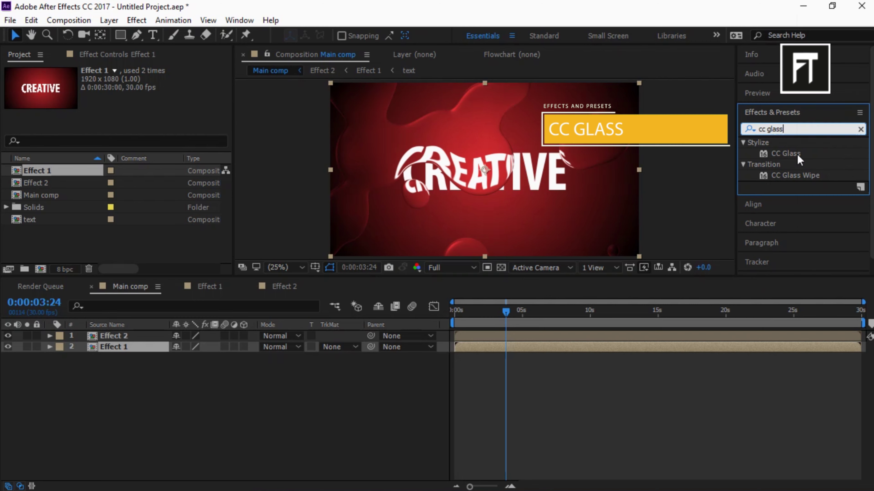
left_click(791, 155)
left_click_drag(792, 156, 138, 346)
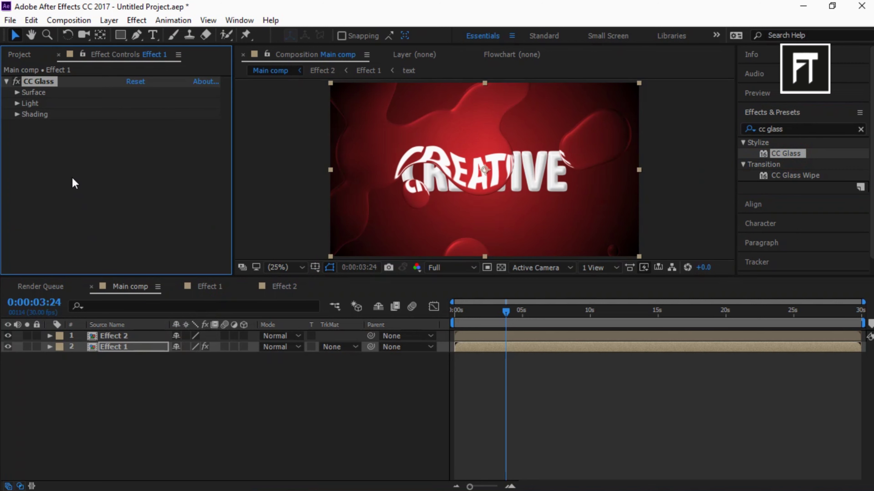
Step: Under CC Glass Surface, set Bump Map to the Effect 2 layer and Property to Alpha
left_click(18, 92)
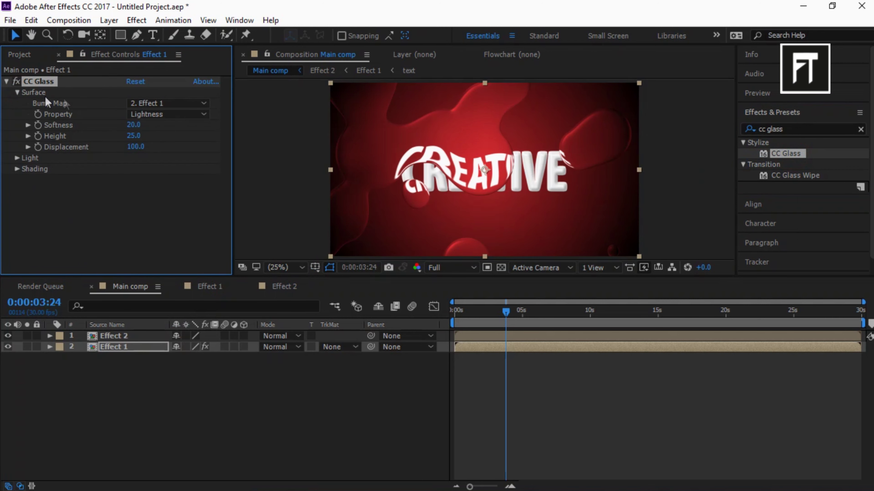
left_click(151, 103)
left_click(162, 135)
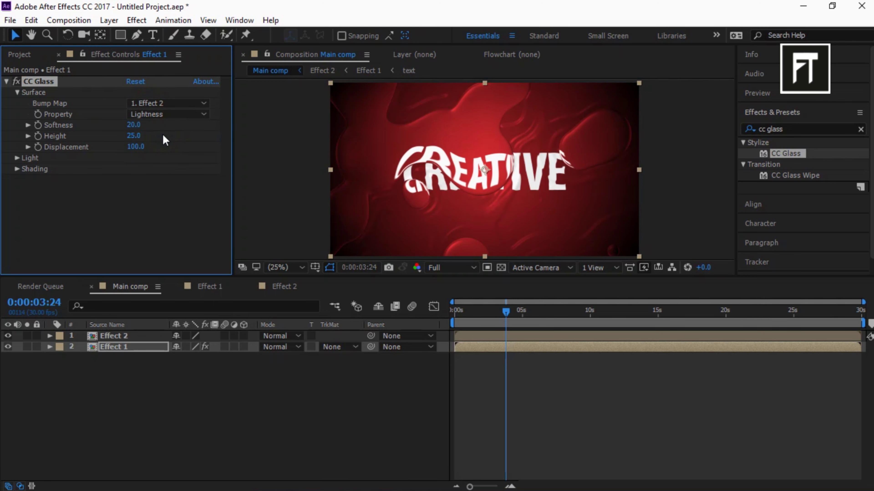
left_click(164, 114)
left_click(165, 171)
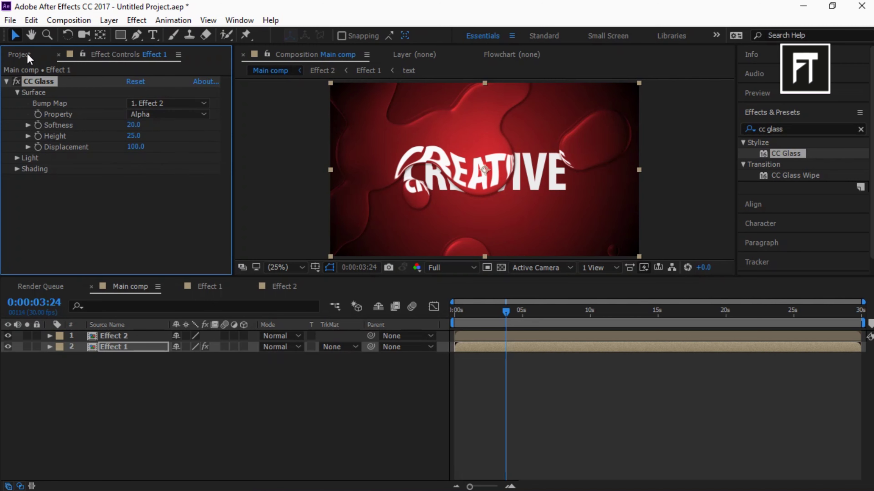
Step: Show the Preview settings and play the animation from the start
left_click(19, 54)
left_click(757, 93)
left_click(770, 111)
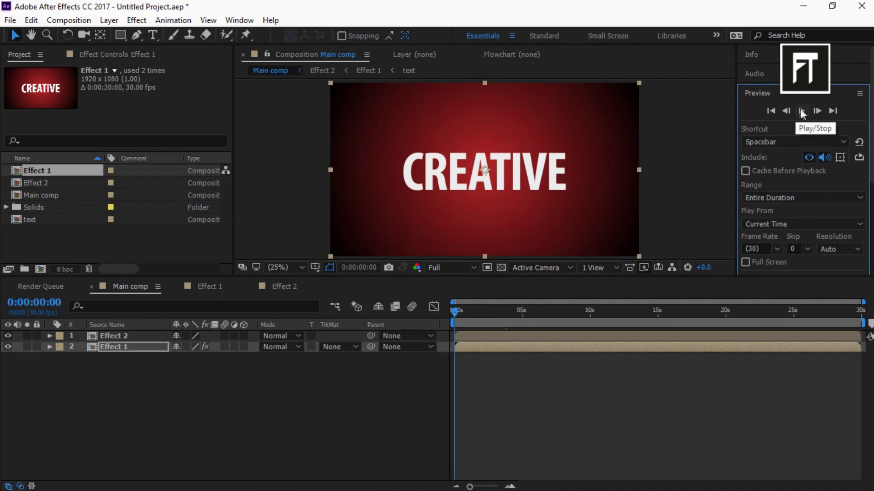
left_click(801, 111)
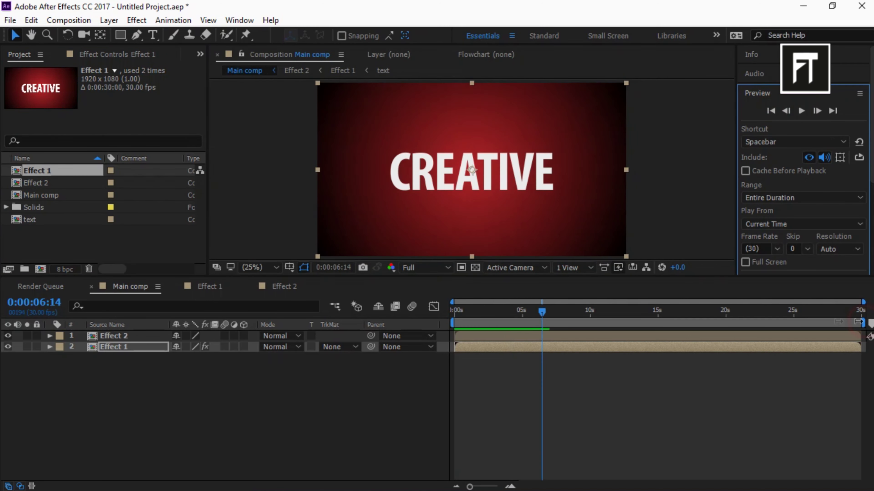
Step: End the work area at about 6 s, limit previews to Work Area, and preview it
left_click_drag(858, 322, 549, 323)
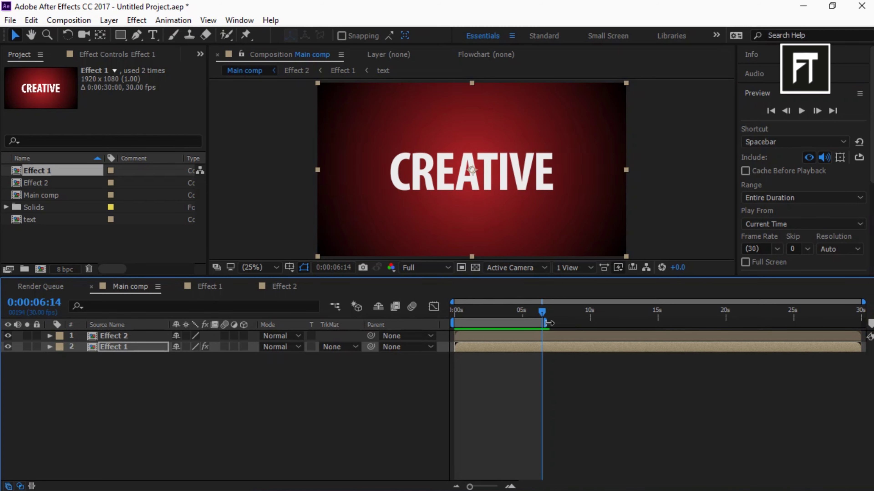
left_click(777, 197)
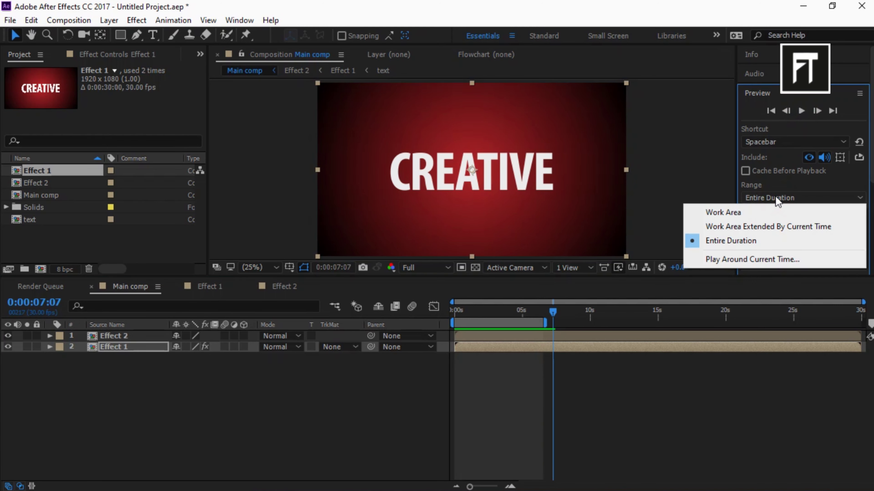
left_click(775, 213)
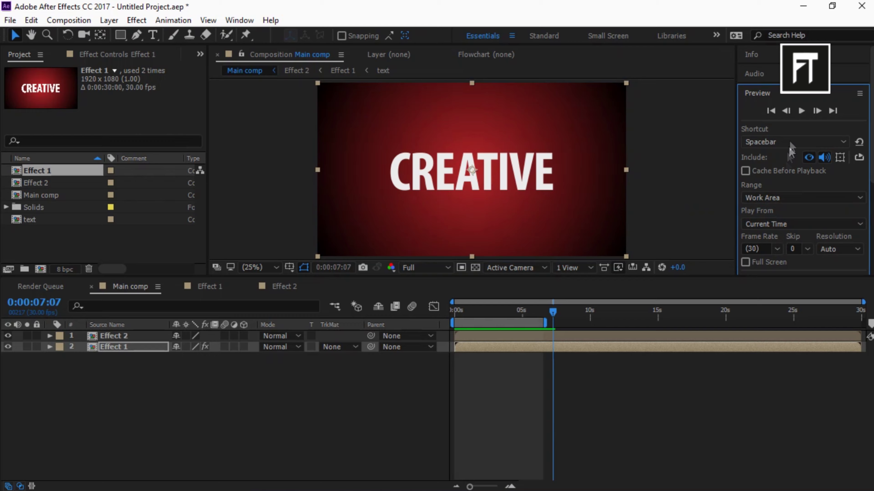
left_click(773, 111)
left_click(801, 110)
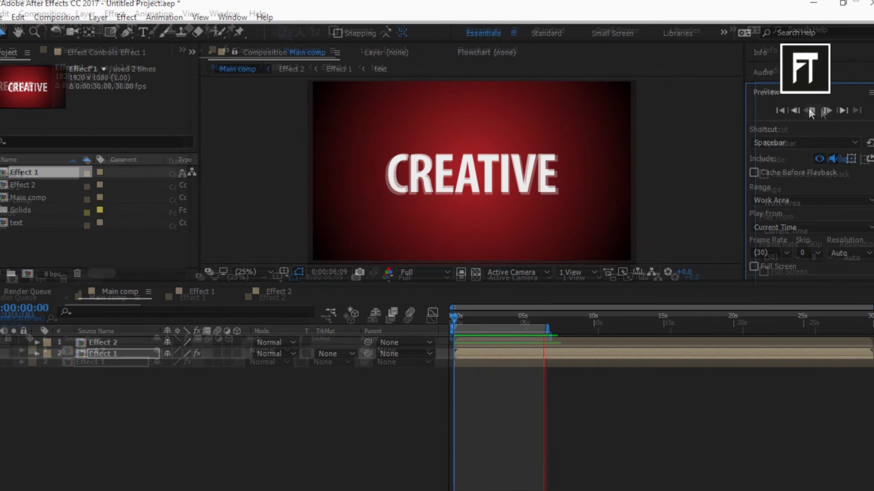
left_click(801, 111)
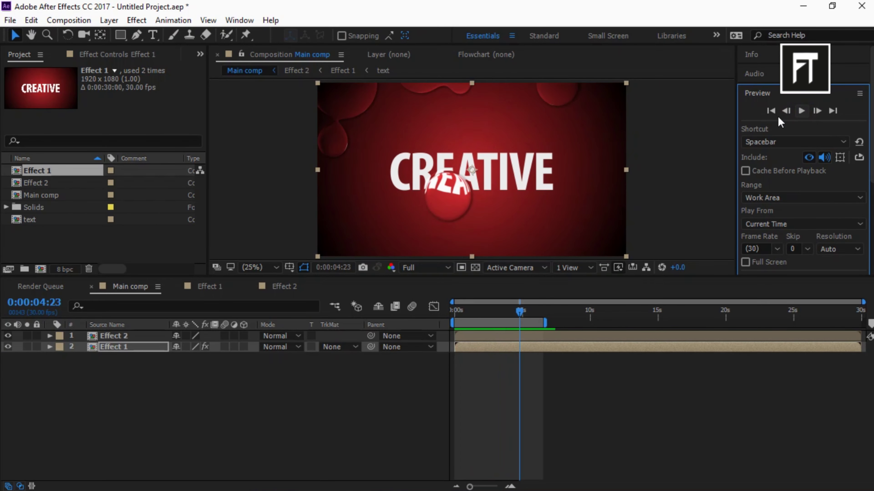
Step: In the Effect 1 composition, hide the text layer and the red solid layer
left_click(216, 289)
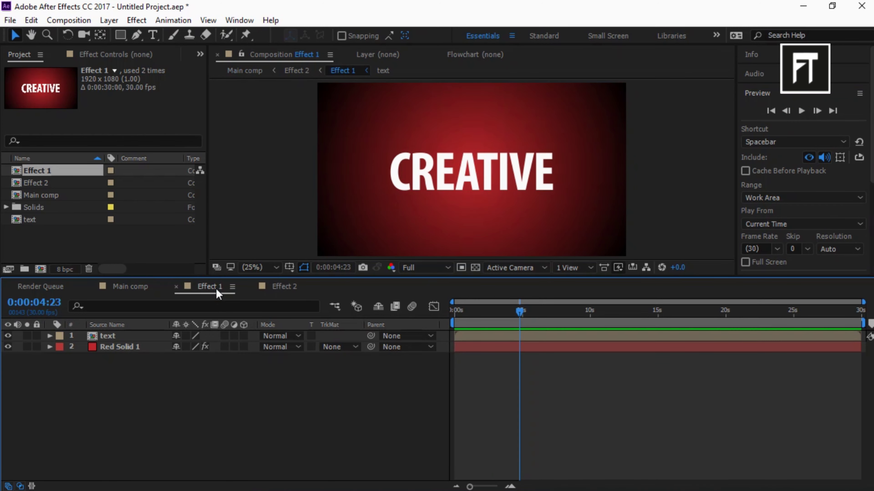
left_click(7, 336)
left_click(7, 347)
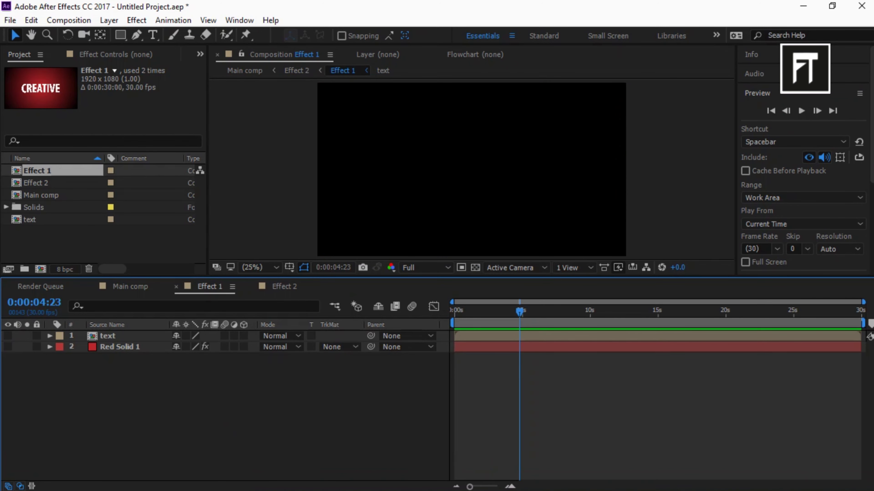
Step: Drag the 40626 [Converted].ai logo file from the file browser into After Effects
left_click(361, 478)
left_click(272, 277)
left_click(218, 103)
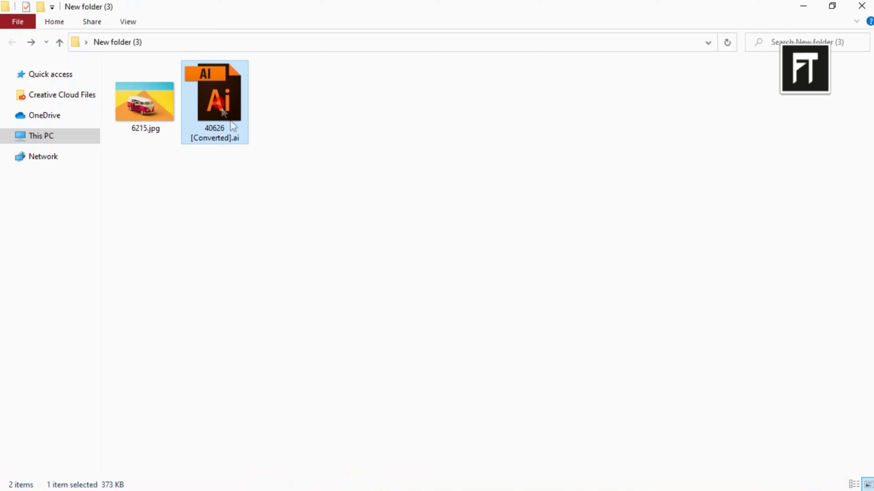
left_click_drag(230, 121, 189, 422)
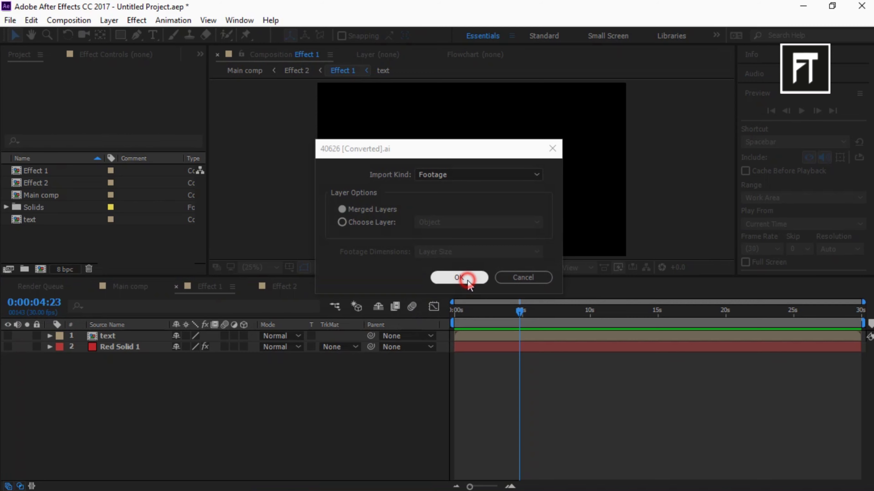
Step: Import 40626 [Converted].ai as footage and move the time indicator to about 2:03
left_click(459, 278)
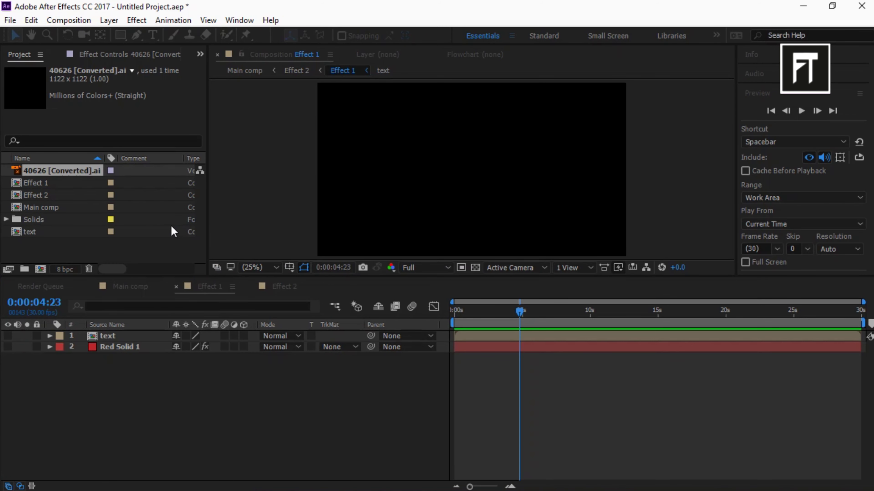
left_click(534, 313)
left_click_drag(534, 312, 483, 313)
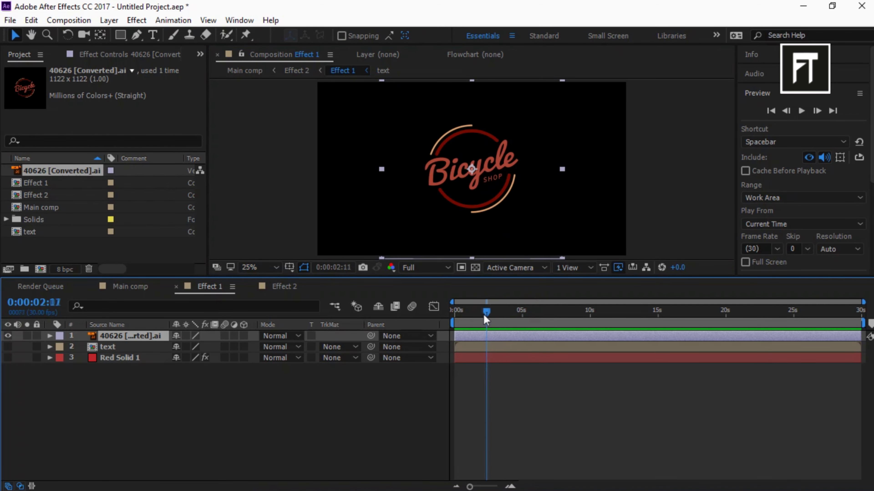
Step: Add a new white solid layer and move it beneath the logo
right_click(498, 184)
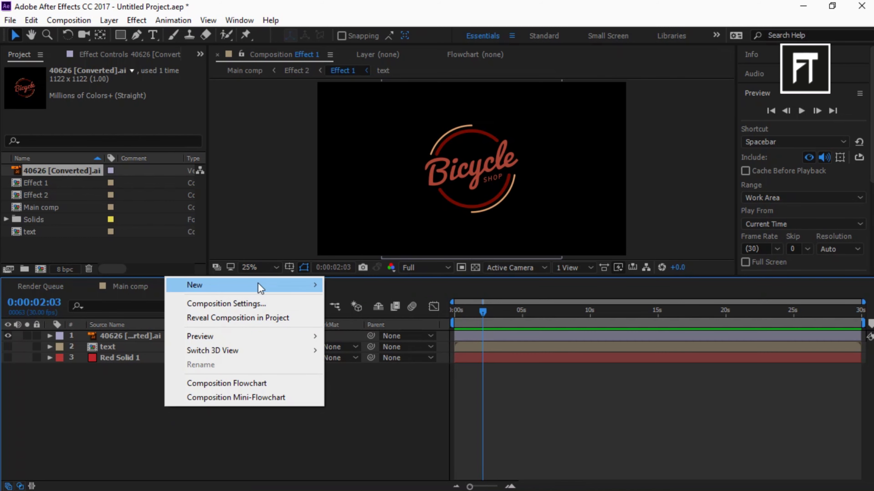
mouse_move(259, 286)
left_click(371, 323)
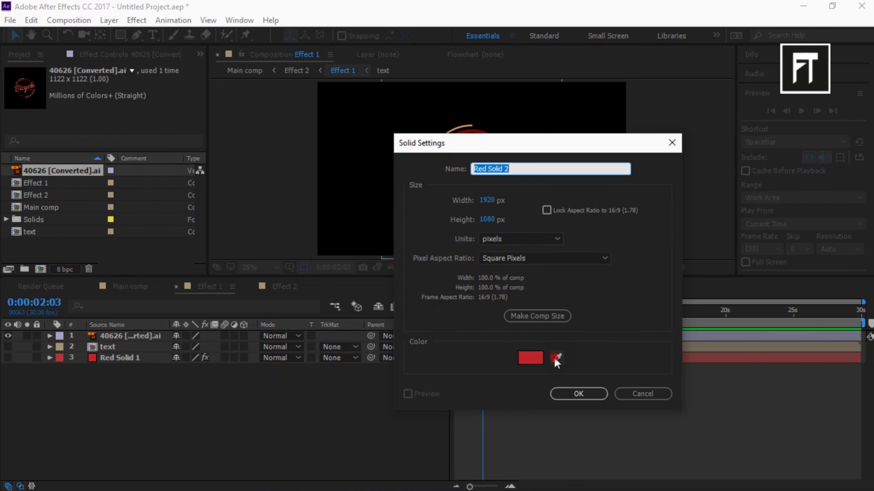
left_click(556, 357)
left_click(556, 140)
key("Return")
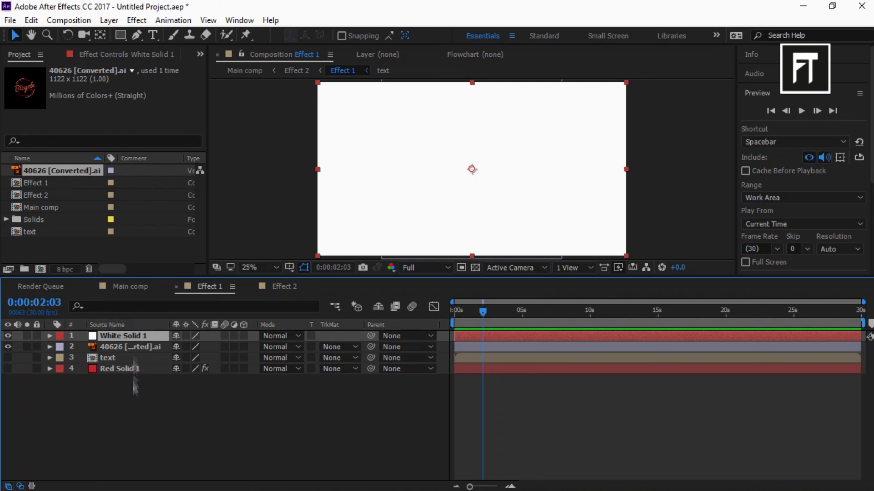
left_click_drag(135, 336, 136, 396)
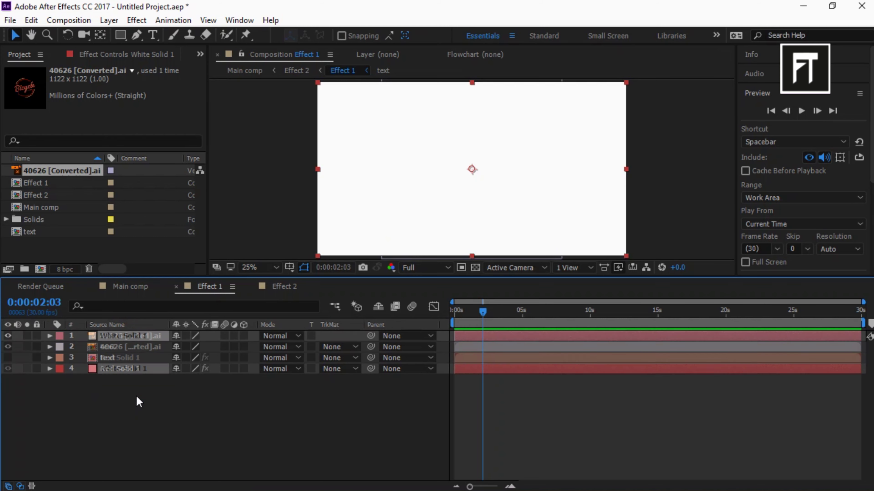
Step: Preview Main comp from 0:00, showing the Bicycle Shop logo warped by glass blobs
left_click(141, 287)
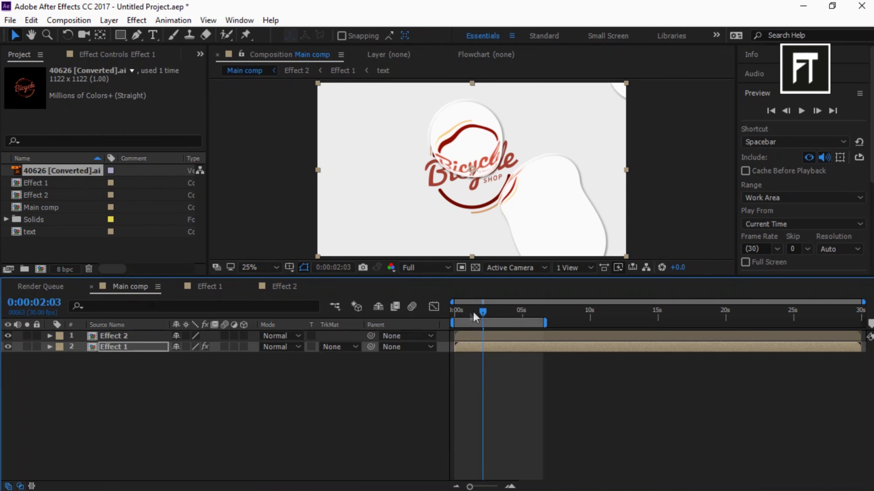
left_click_drag(475, 317, 454, 313)
left_click(770, 110)
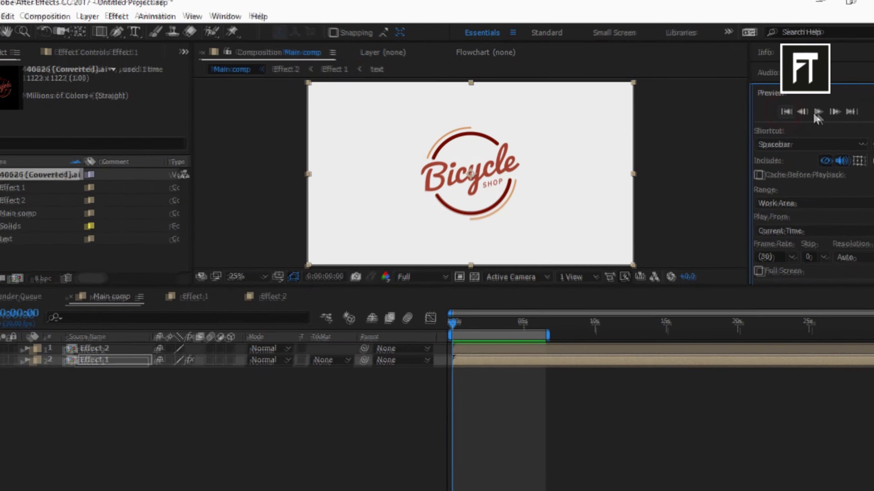
left_click(818, 112)
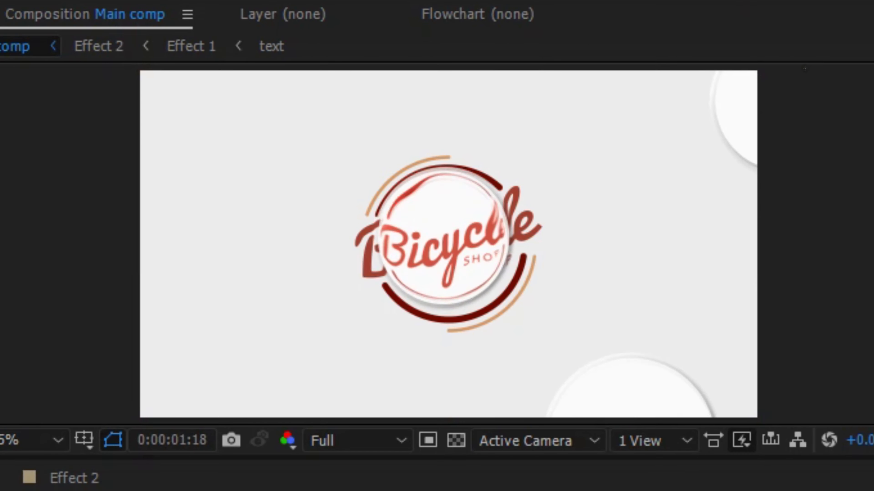